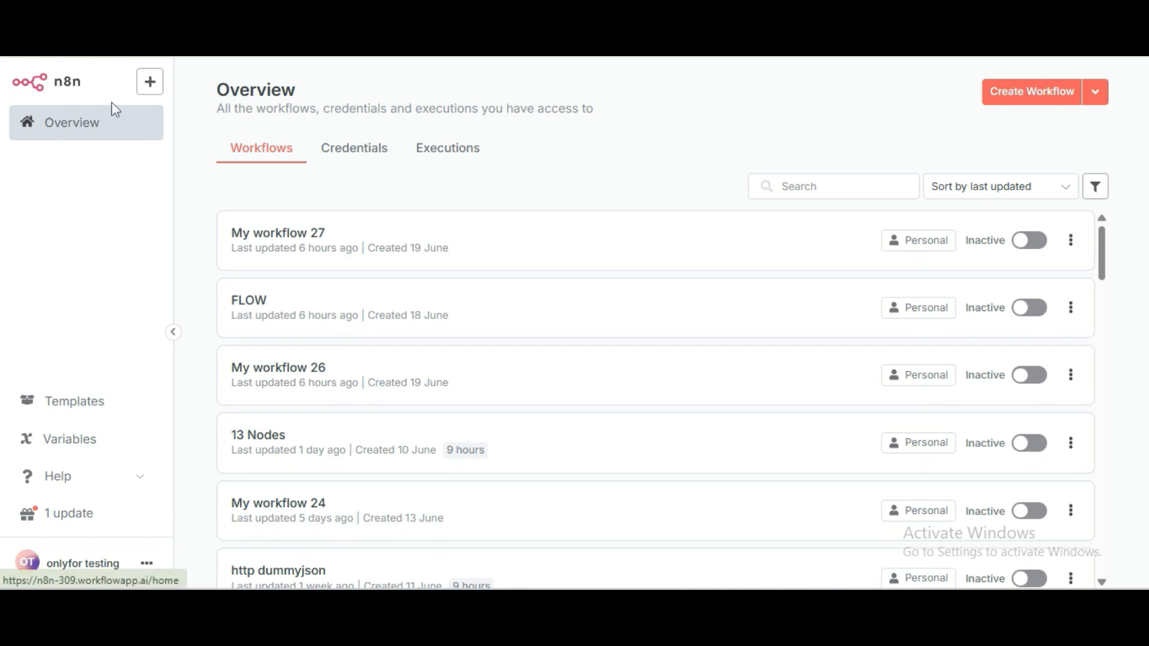
Show the Credentials list with the saved OpenAI, Google Calendar, Google Sheets, Gmail and Supabase credentials
click(150, 82)
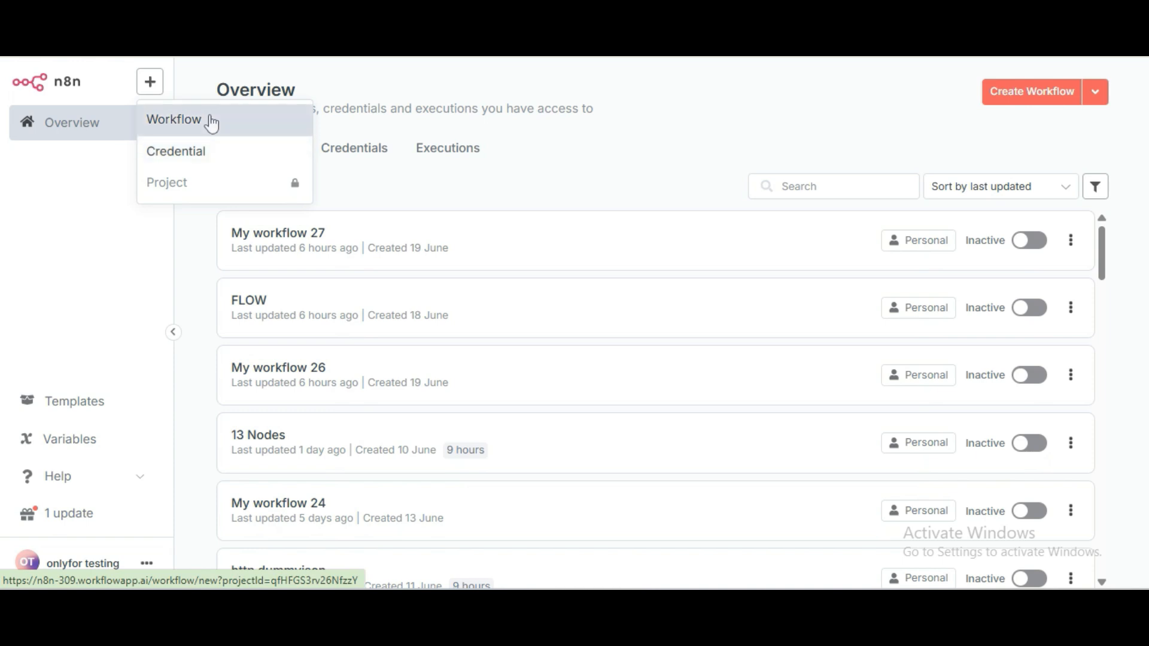
click(359, 152)
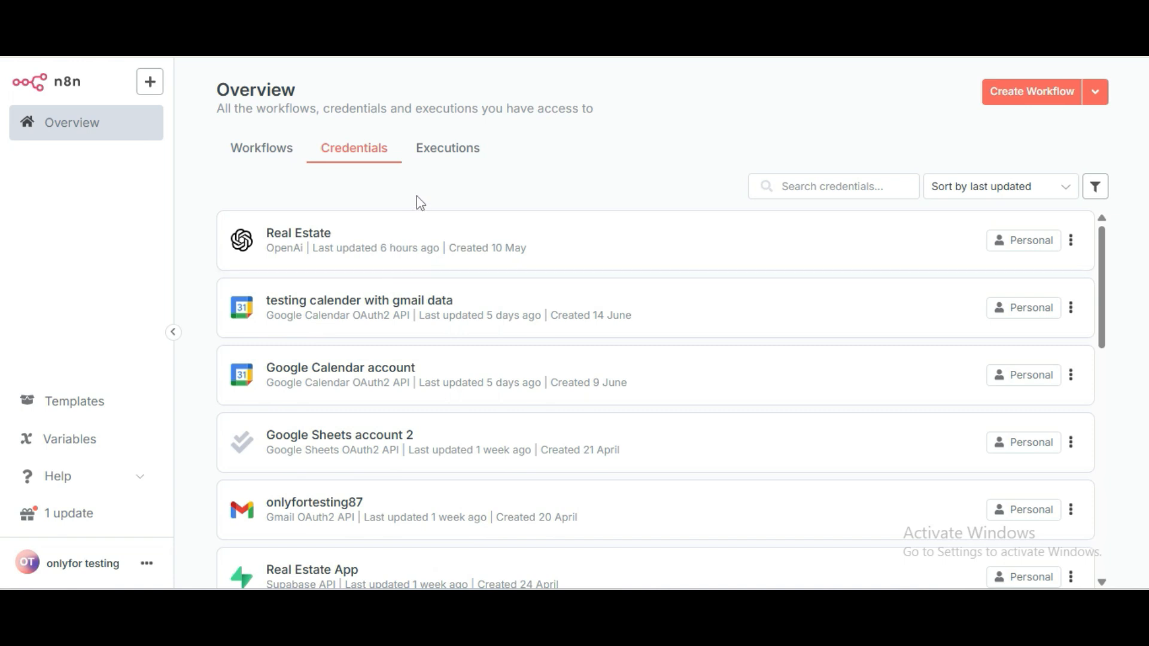
View the Executions list, then show the notes for updating from 1.97.1 to 1.98.2
click(431, 157)
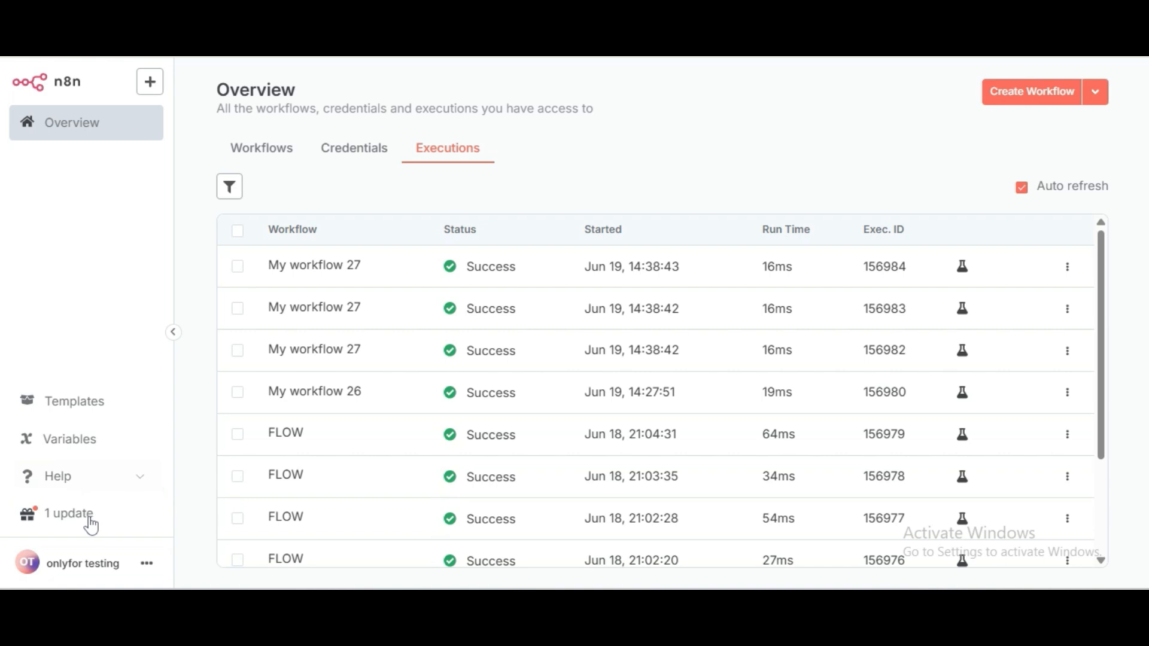
click(90, 522)
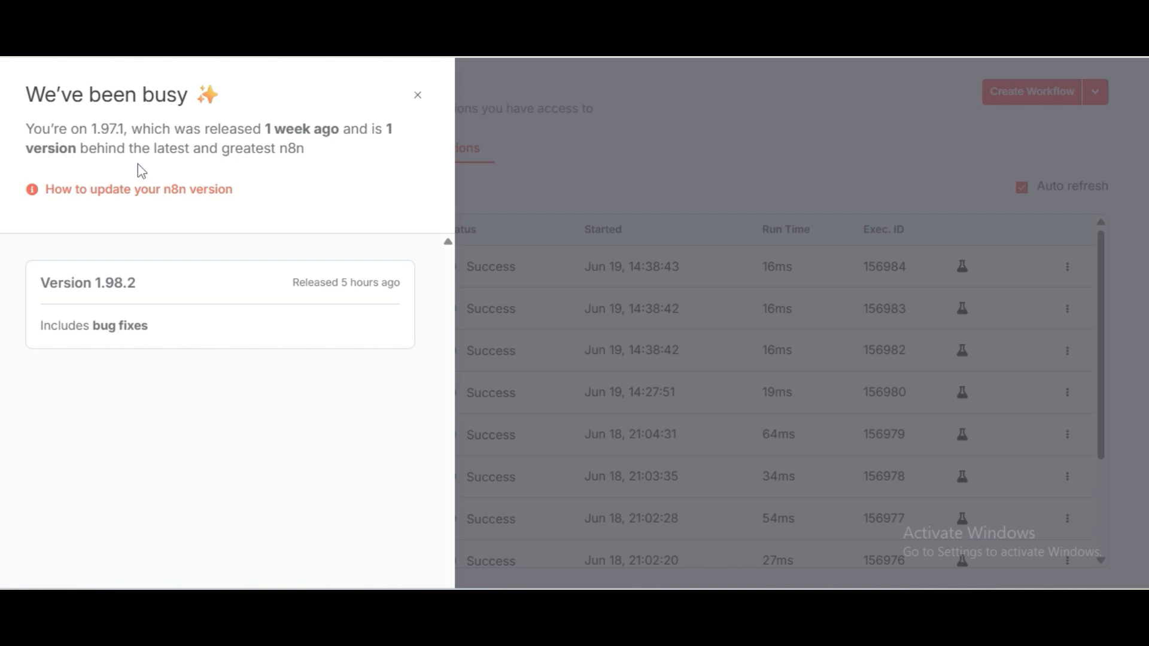
Close the update panel and create a new empty workflow, 'My workflow 28'
click(418, 96)
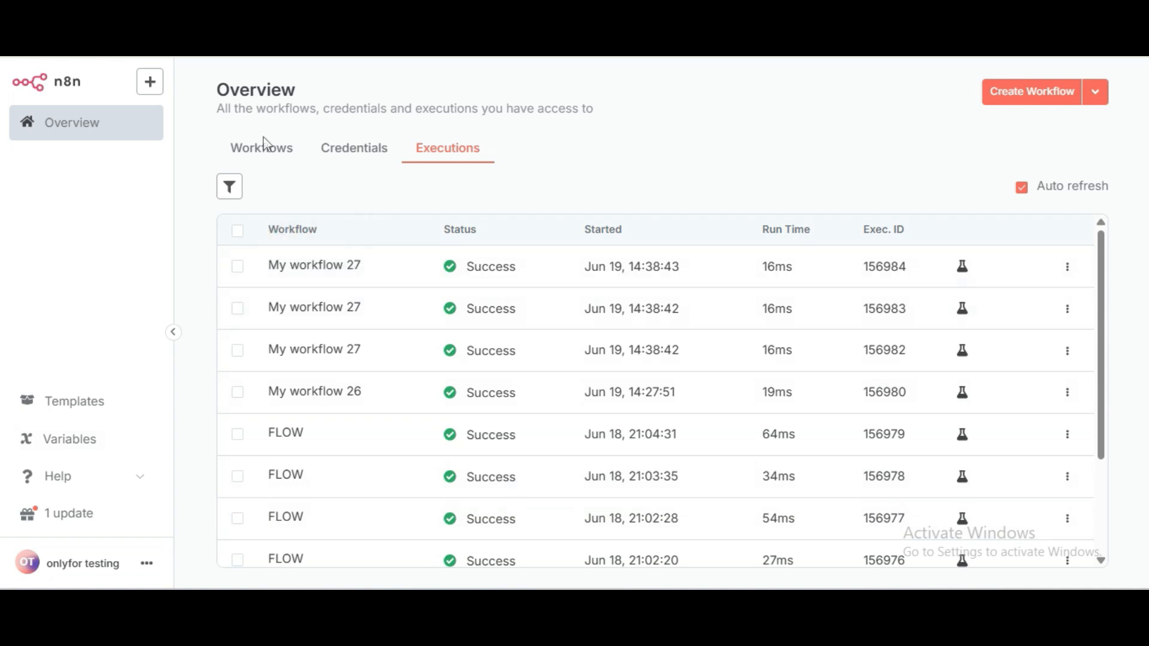
click(264, 159)
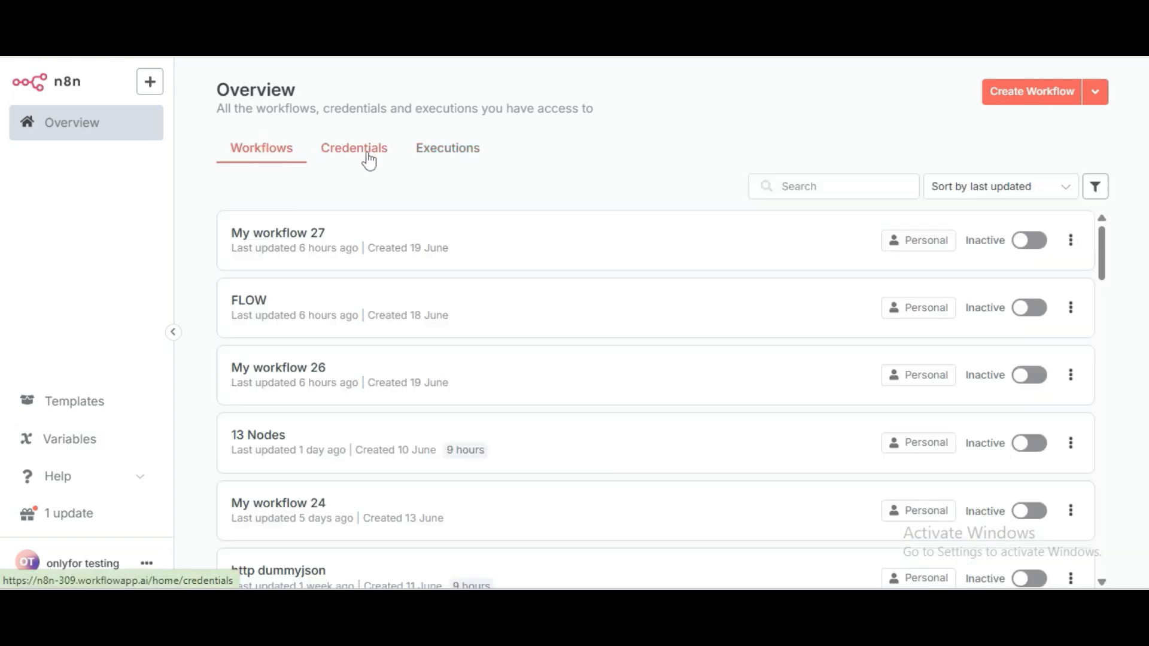
click(369, 160)
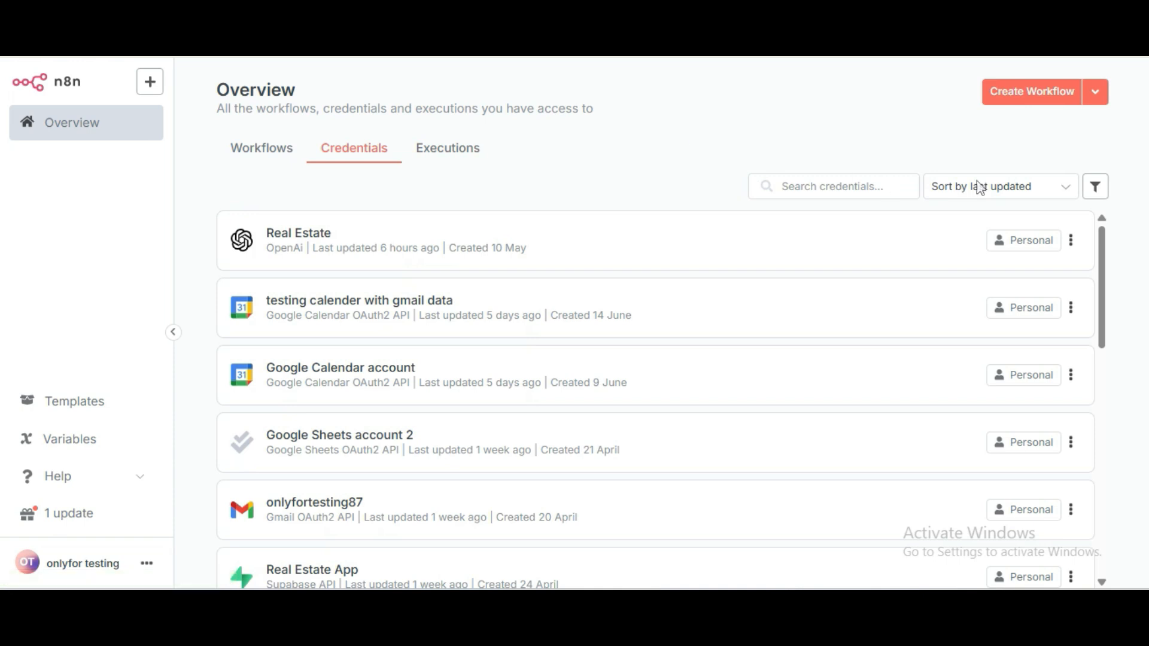
click(1098, 97)
click(150, 82)
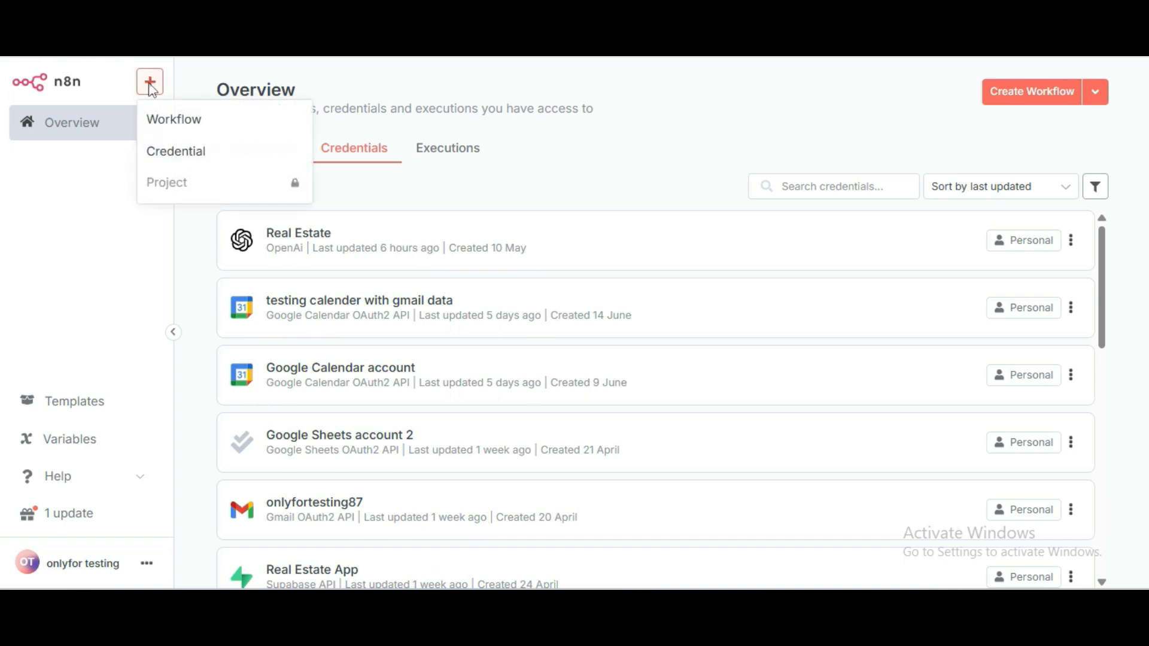
click(178, 126)
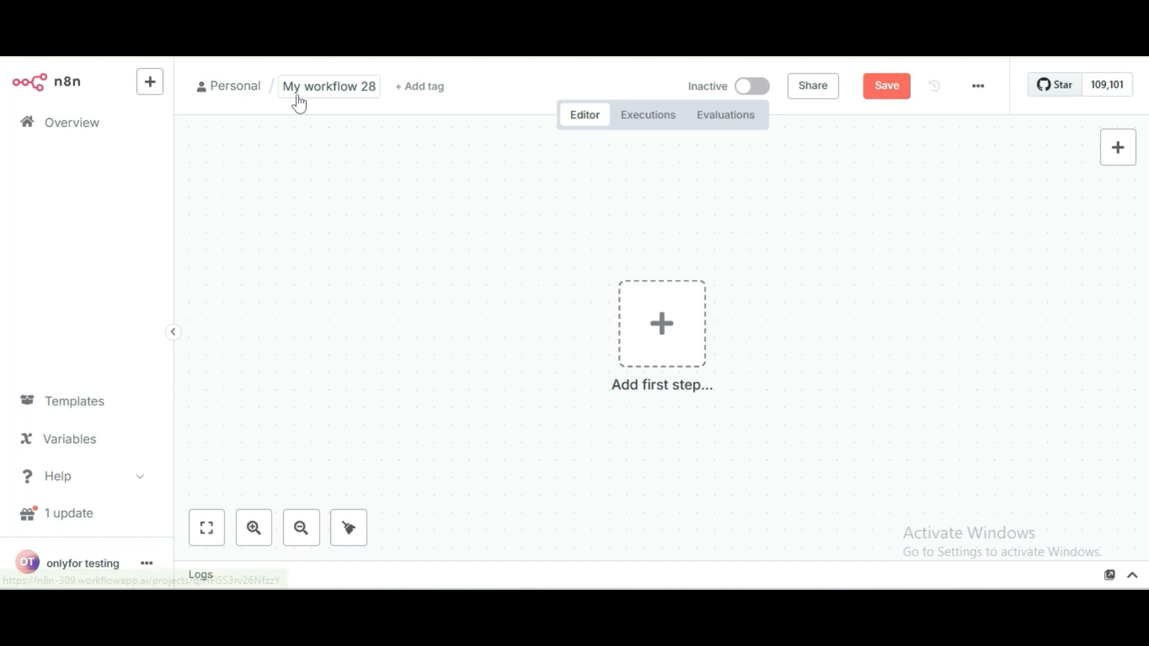
Rename 'My workflow 28' to 'my first workflow'
click(337, 95)
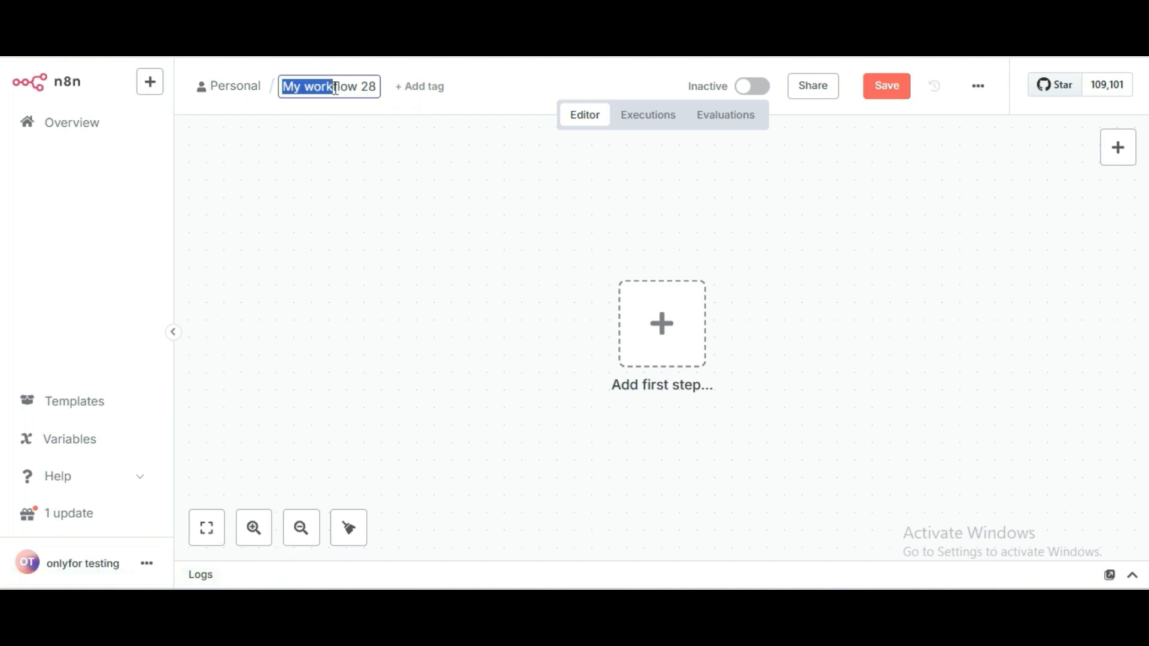
click(334, 88)
triple_click(336, 88)
text(m)
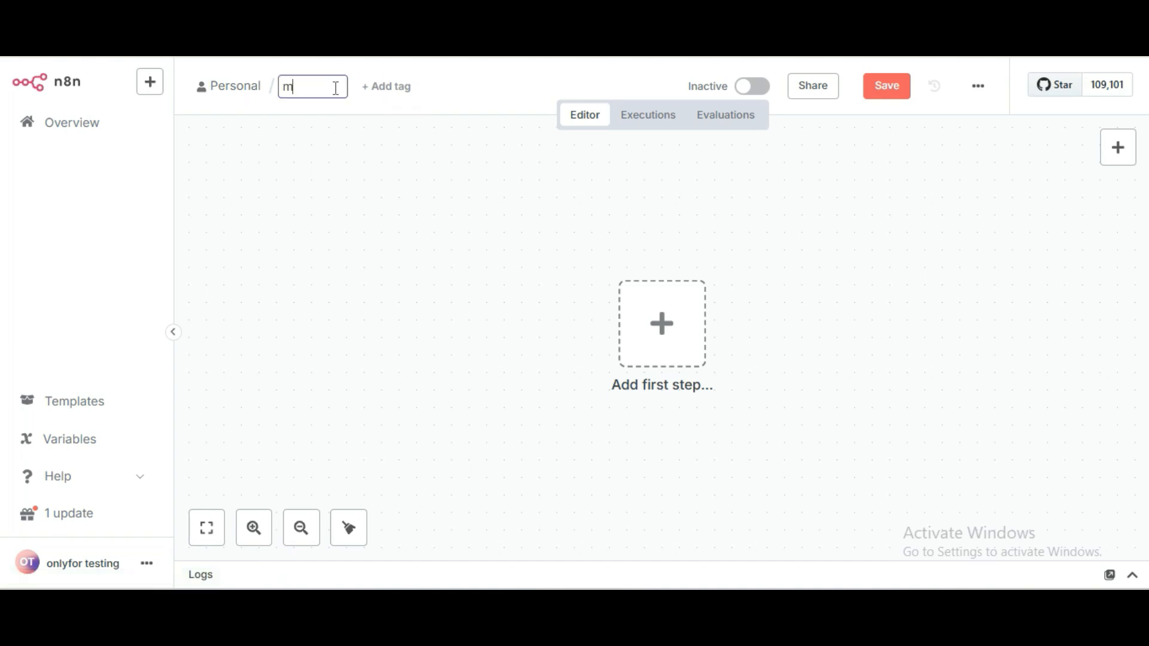
text(y first workflow)
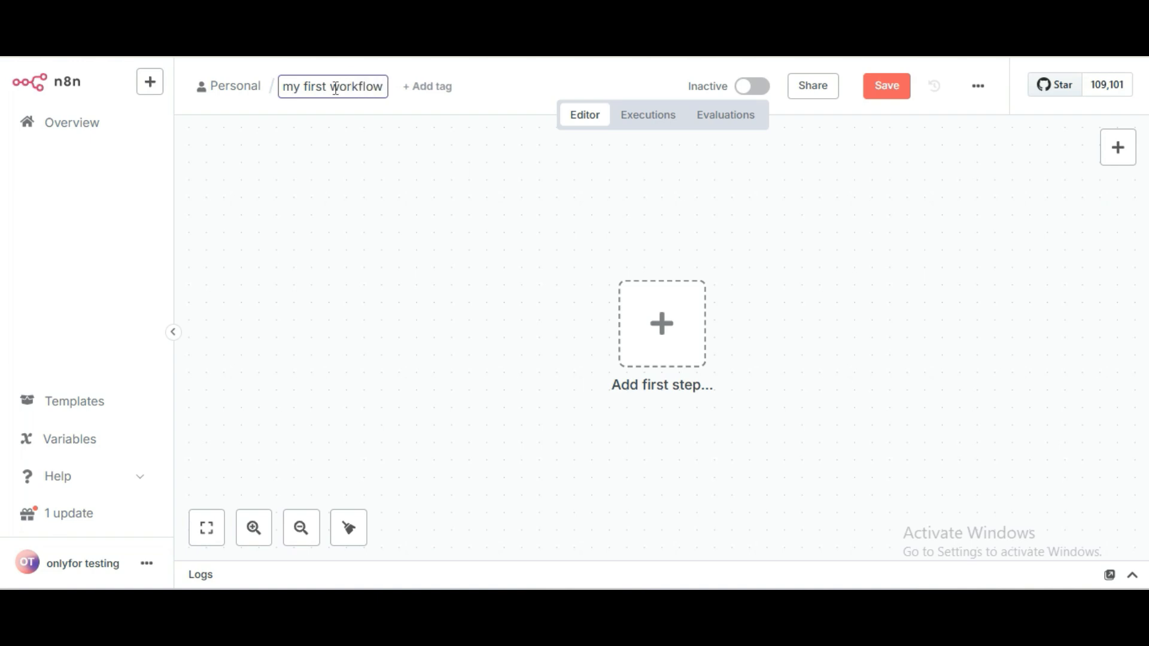
key(Return)
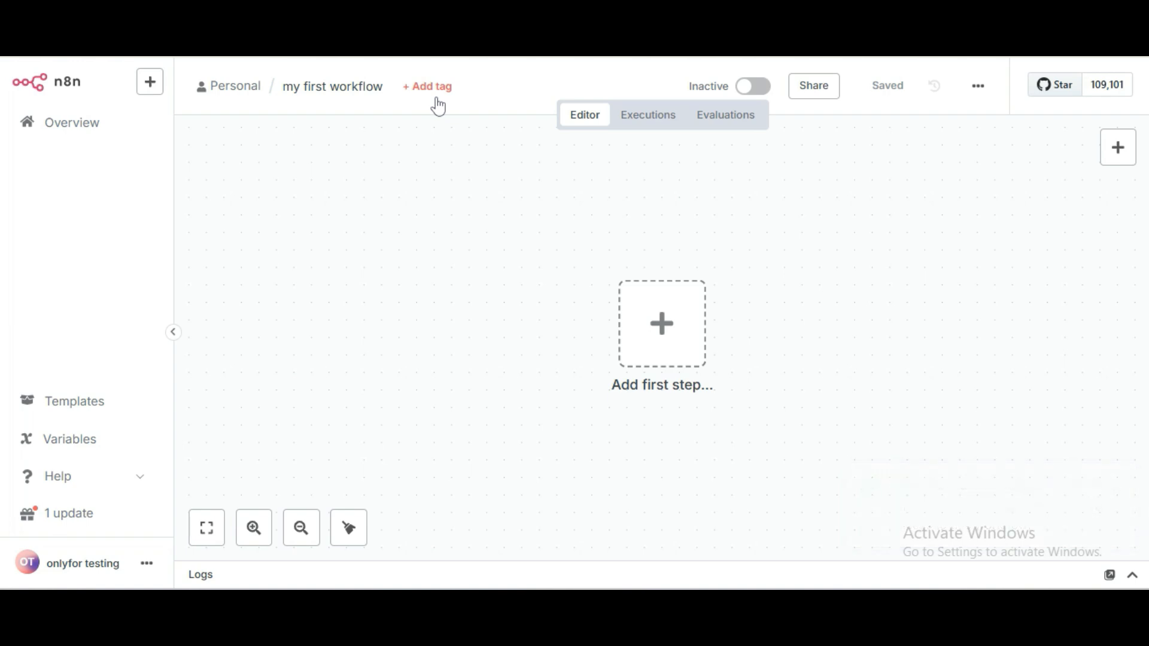
Create a new tag named 'sumit' through Manage tags
click(434, 89)
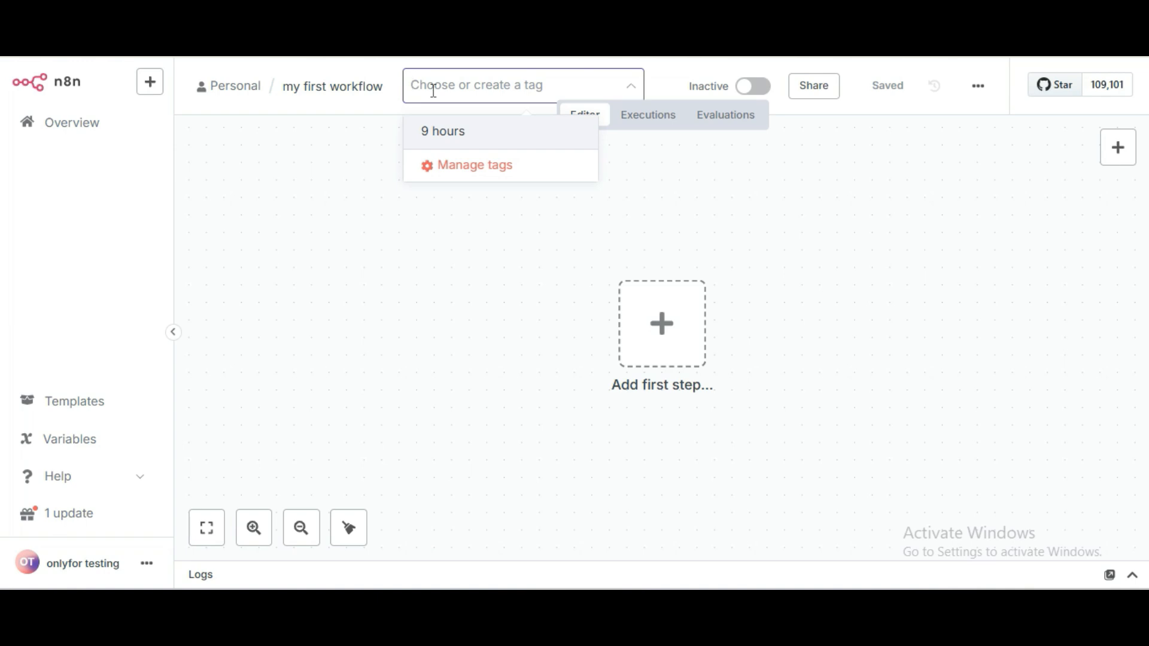
click(471, 169)
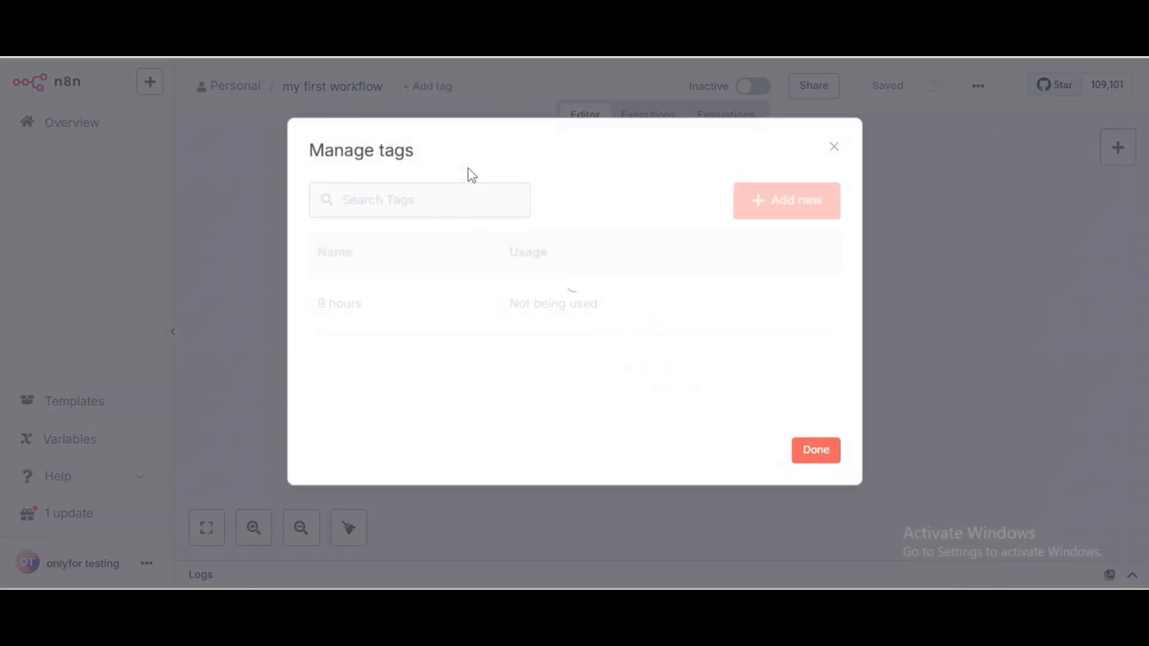
click(783, 209)
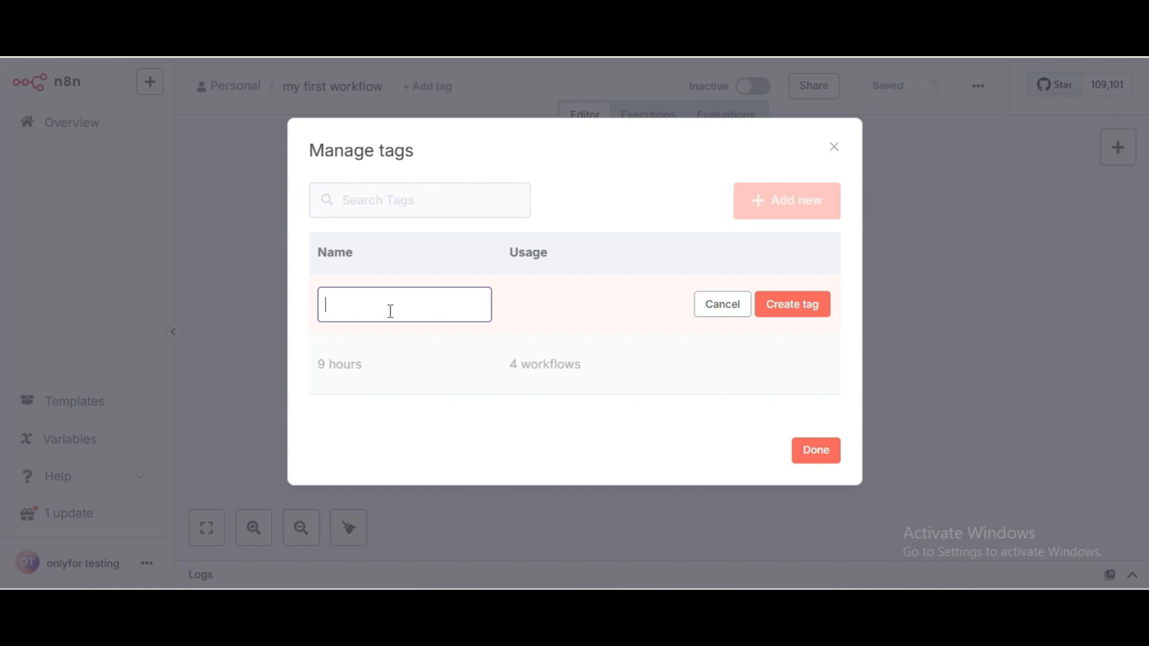
text(sumit)
click(794, 312)
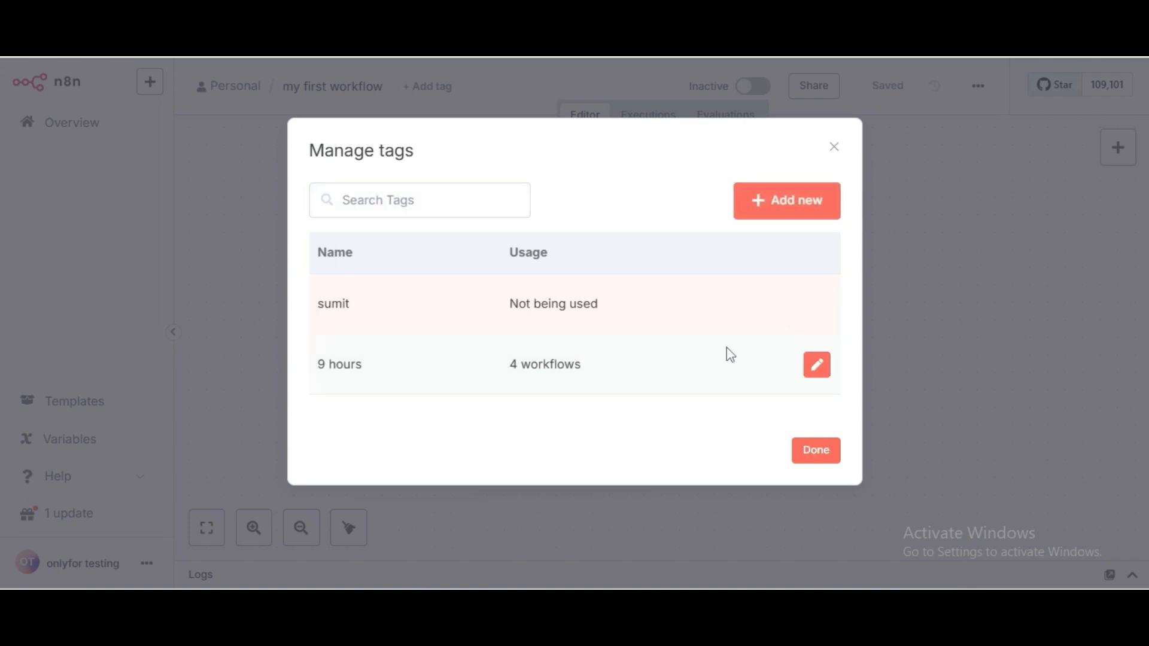
click(811, 457)
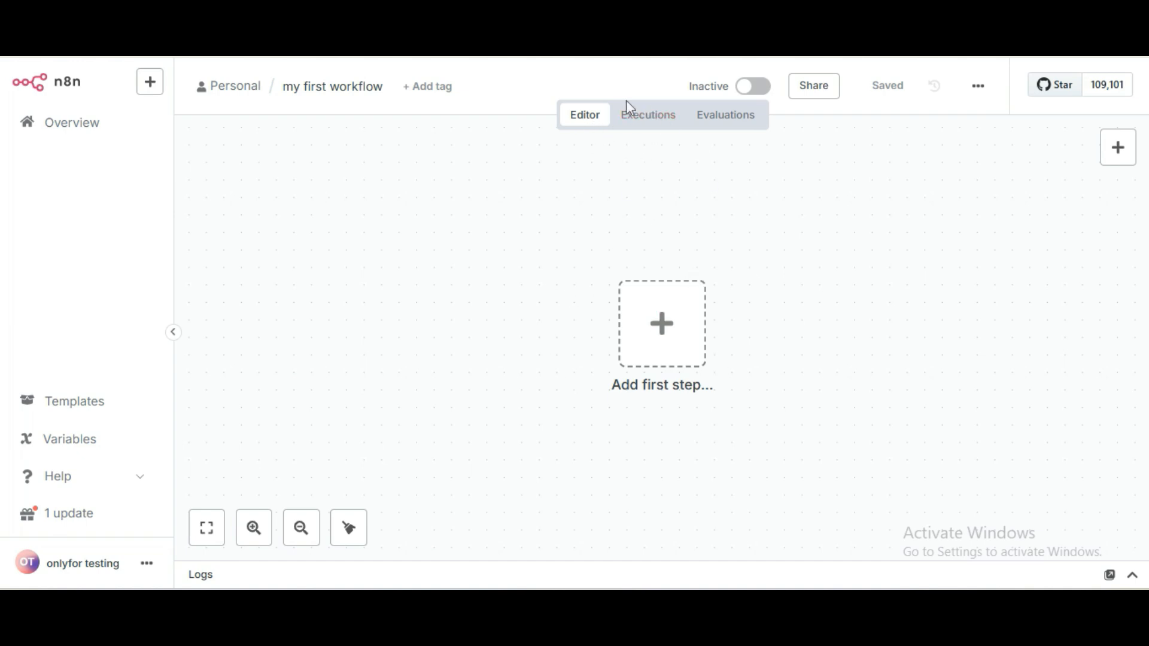
Look at the workflow's Executions and Evaluations pages and its extra actions, then return to the editor canvas
click(639, 124)
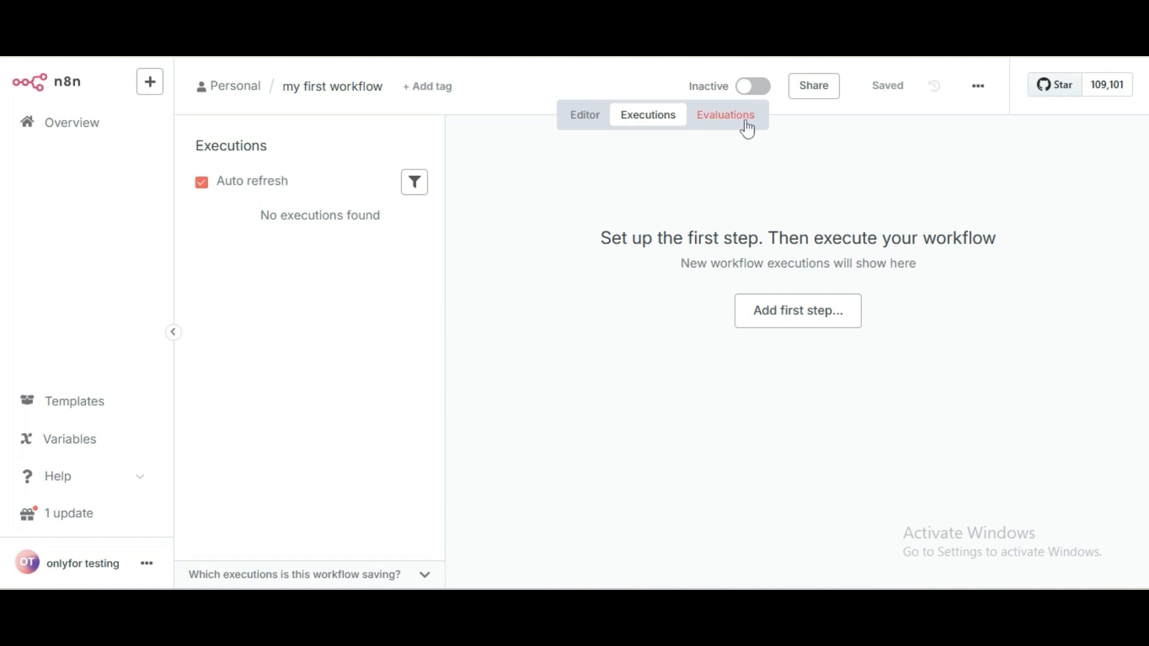
click(726, 120)
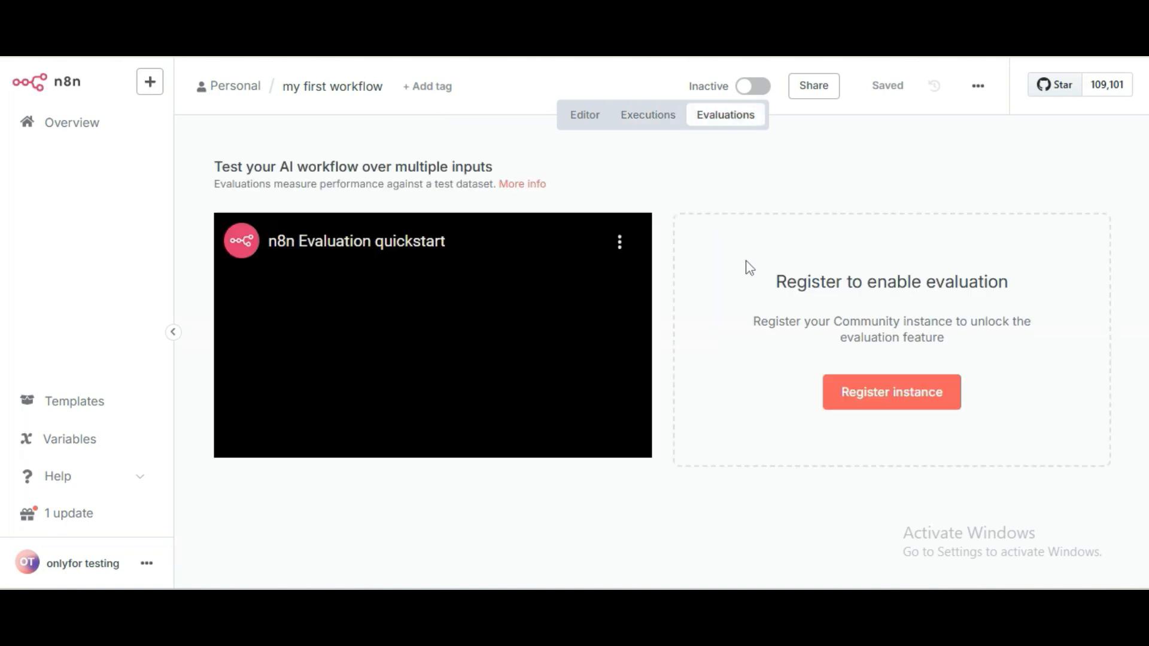
mouse_move(749, 86)
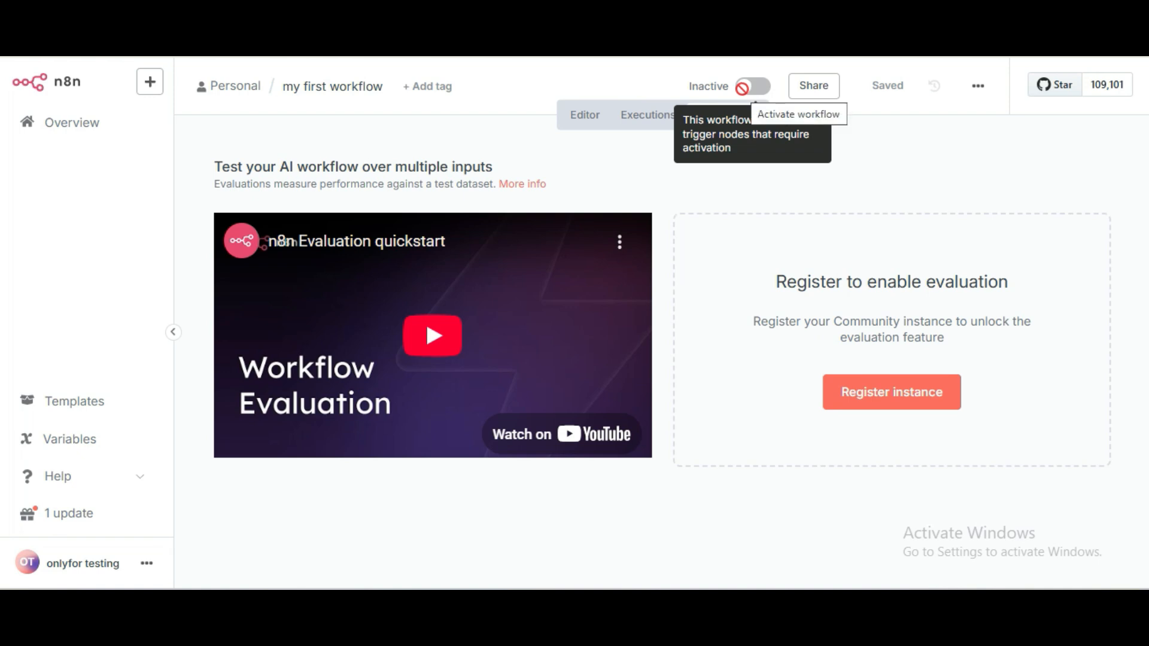
mouse_move(826, 89)
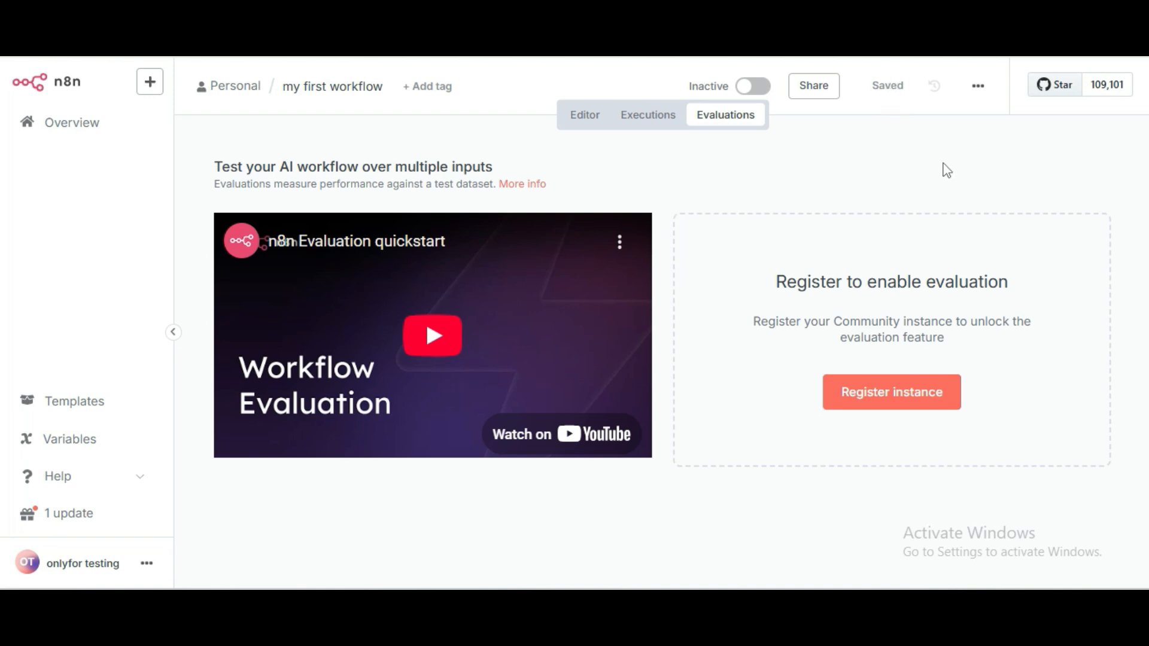
click(978, 90)
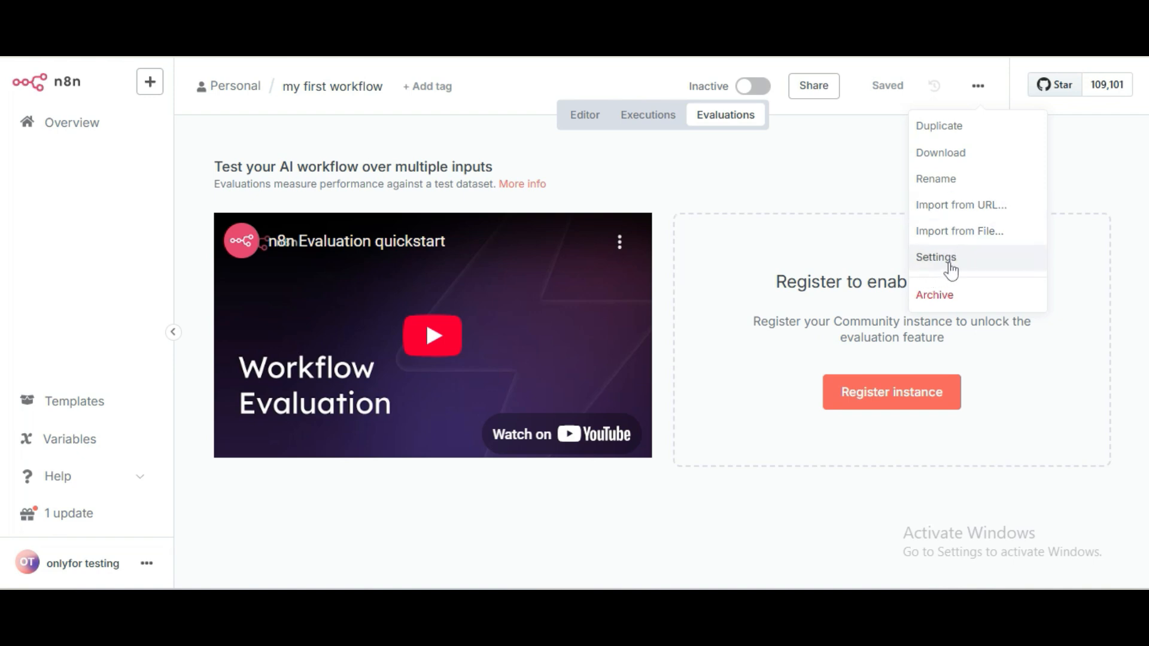
click(832, 176)
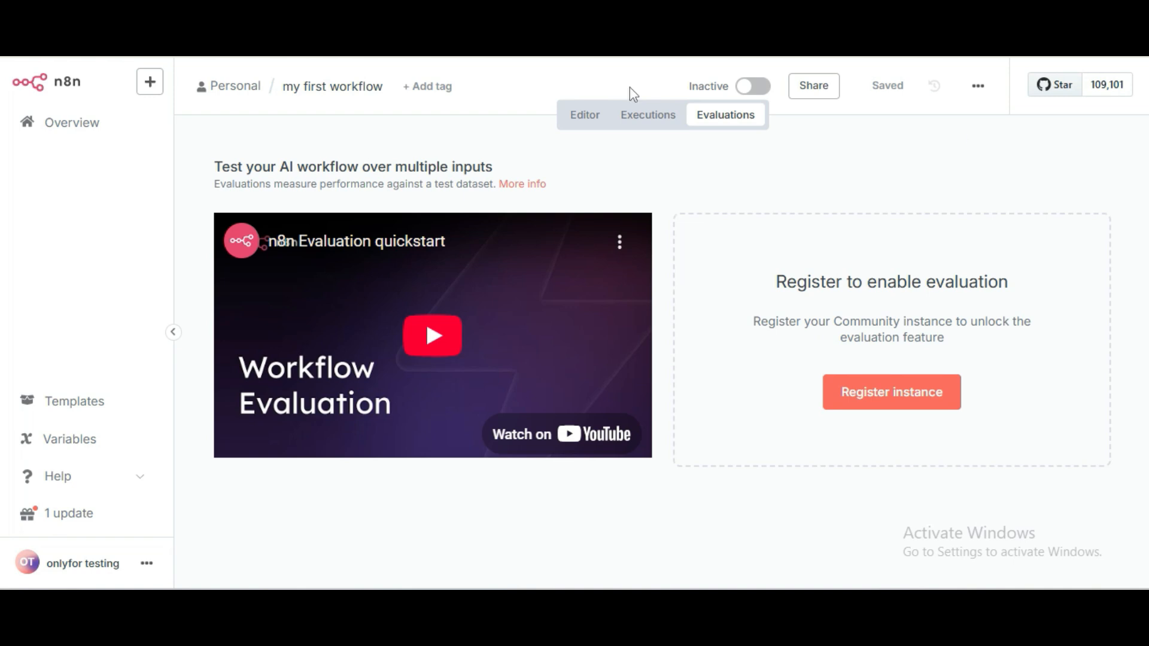
click(587, 117)
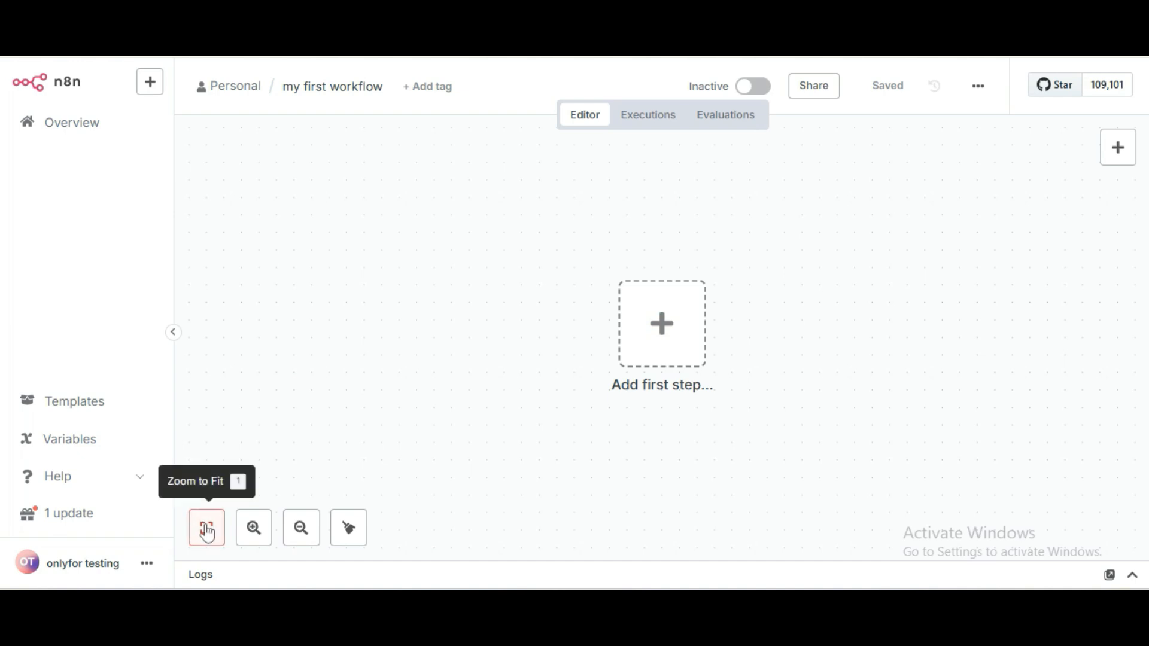
click(256, 537)
click(256, 537)
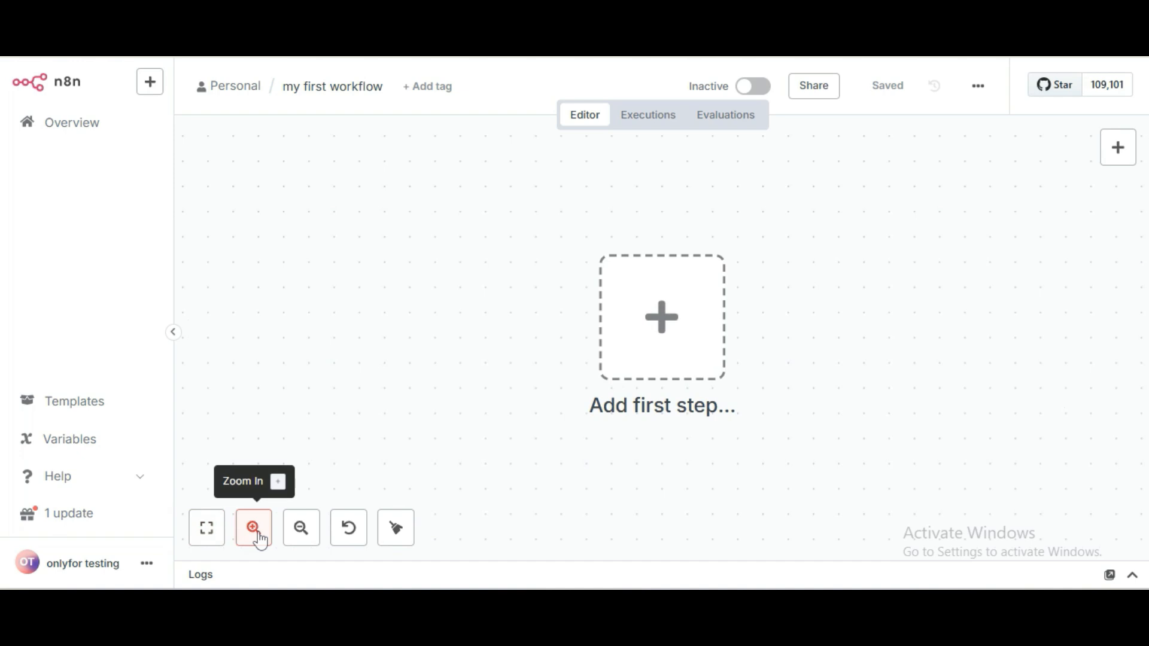
click(291, 541)
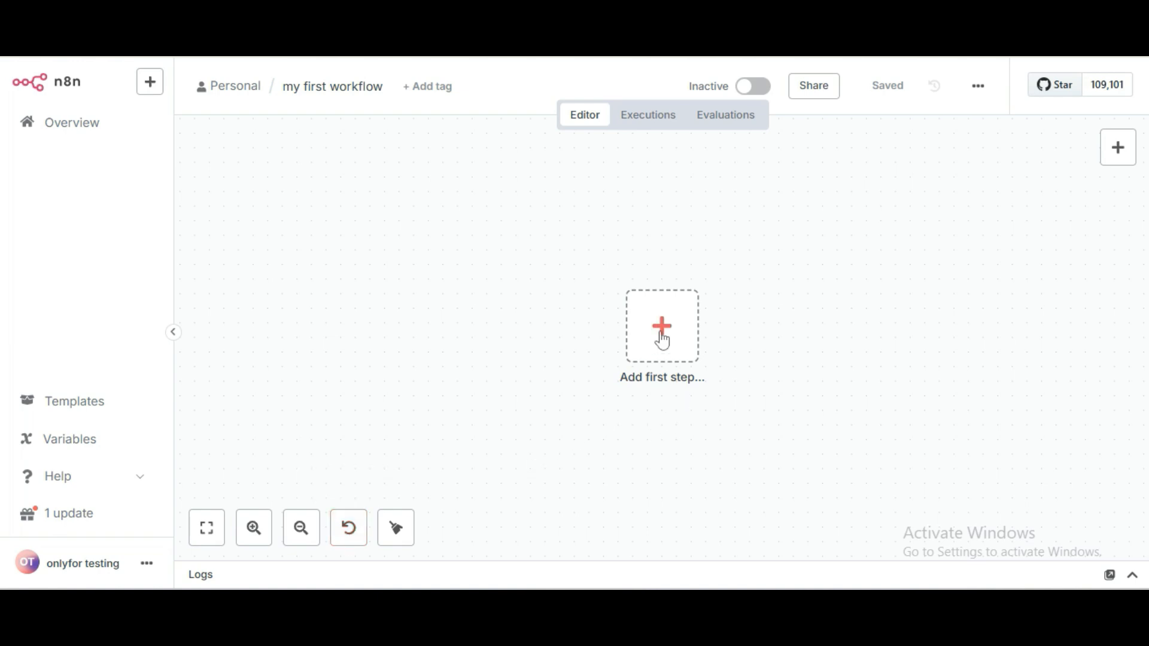
Add a sticky note reading 'my first workflow' and move it up-left on the canvas
mouse_move(1112, 157)
click(1119, 193)
double_click(661, 315)
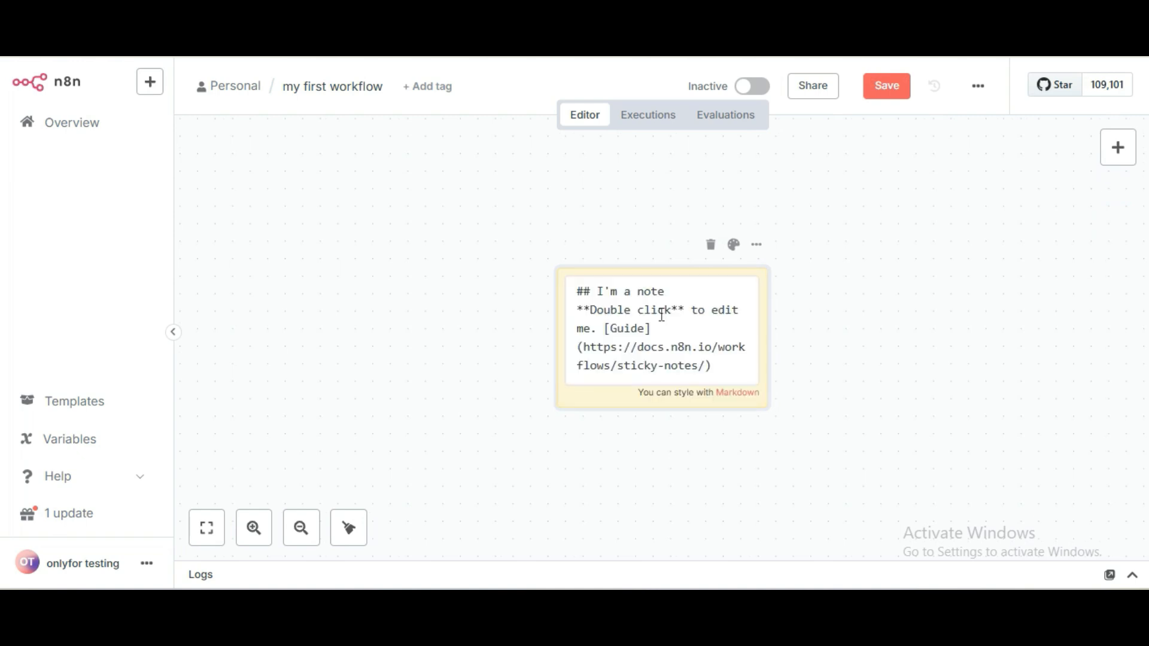
double_click(662, 315)
key(ctrl+a)
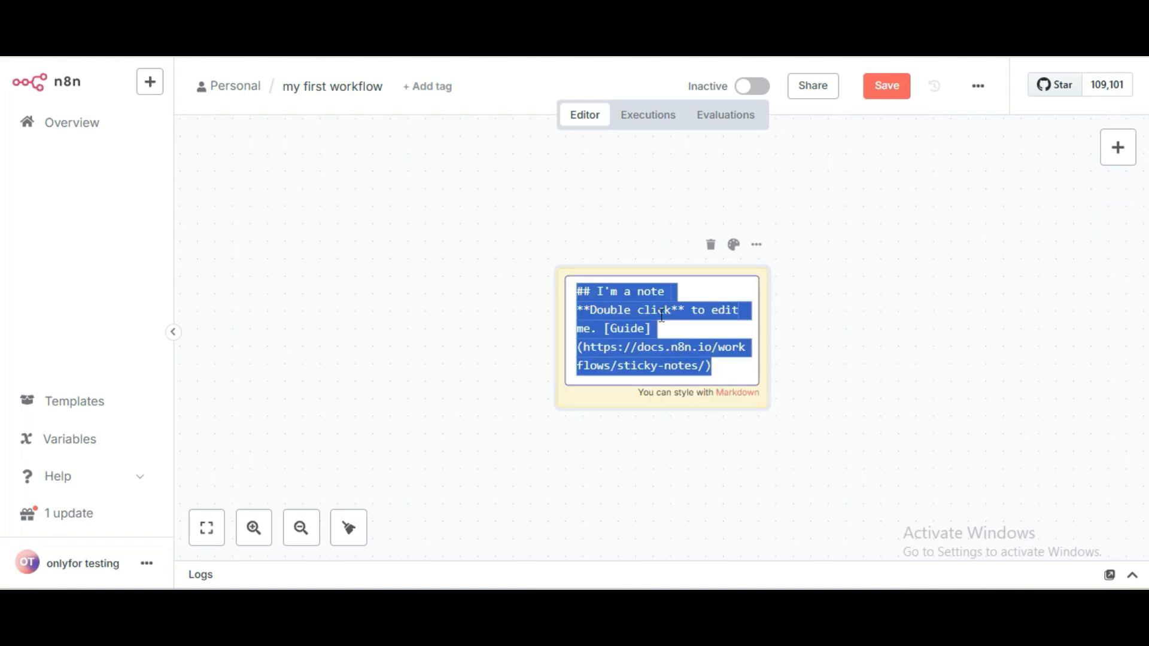
text(my r)
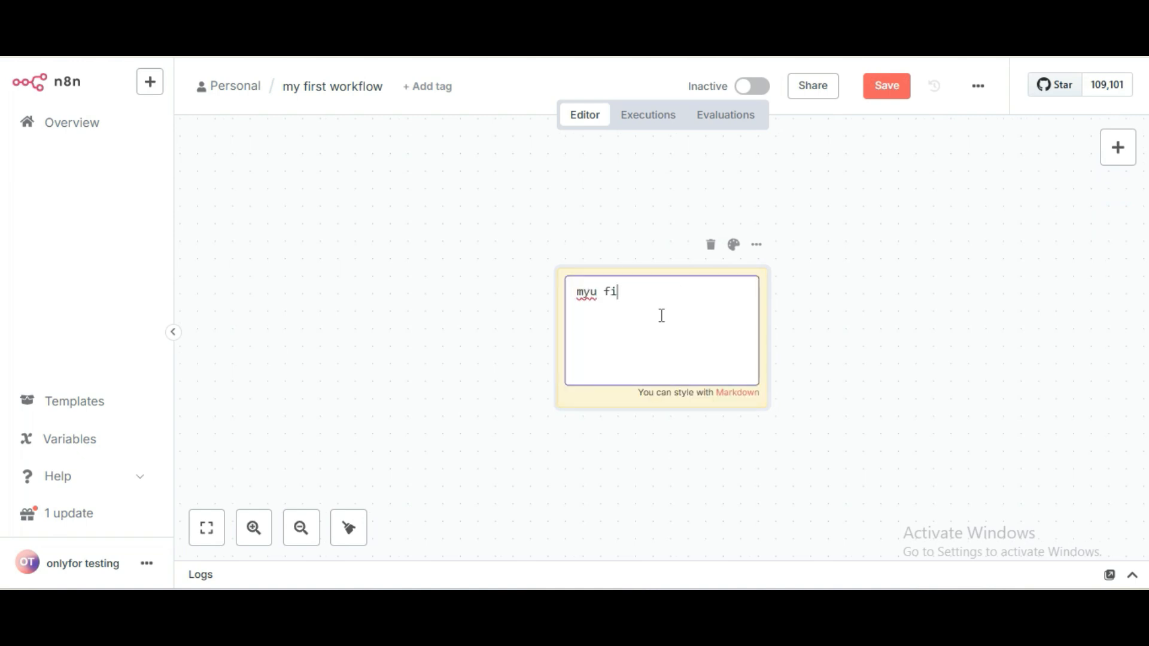
key(BackSpace)
key(BackSpace)
text(u)
key(BackSpace)
text(first workflow)
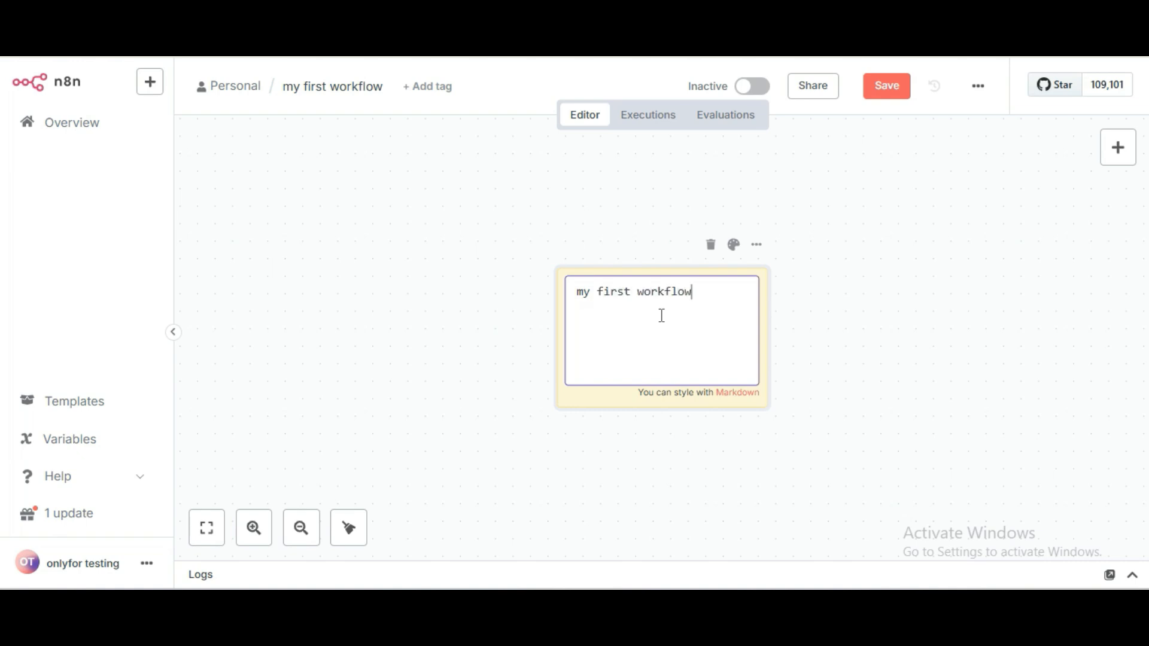
key(Return)
click(875, 339)
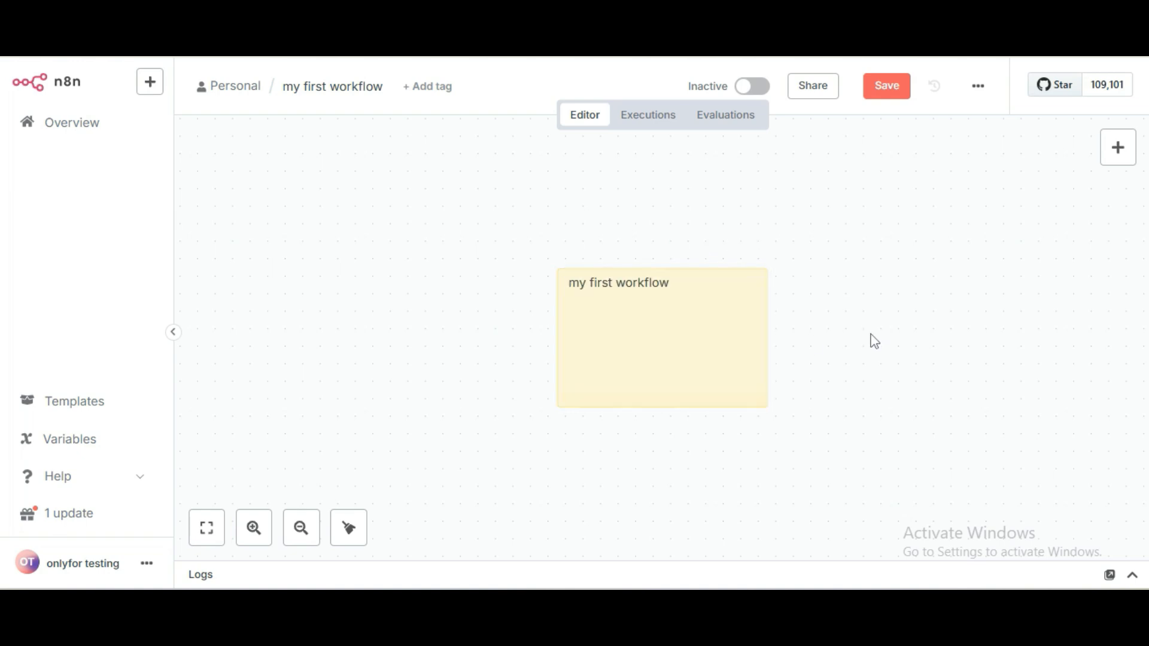
drag(636, 326, 431, 272)
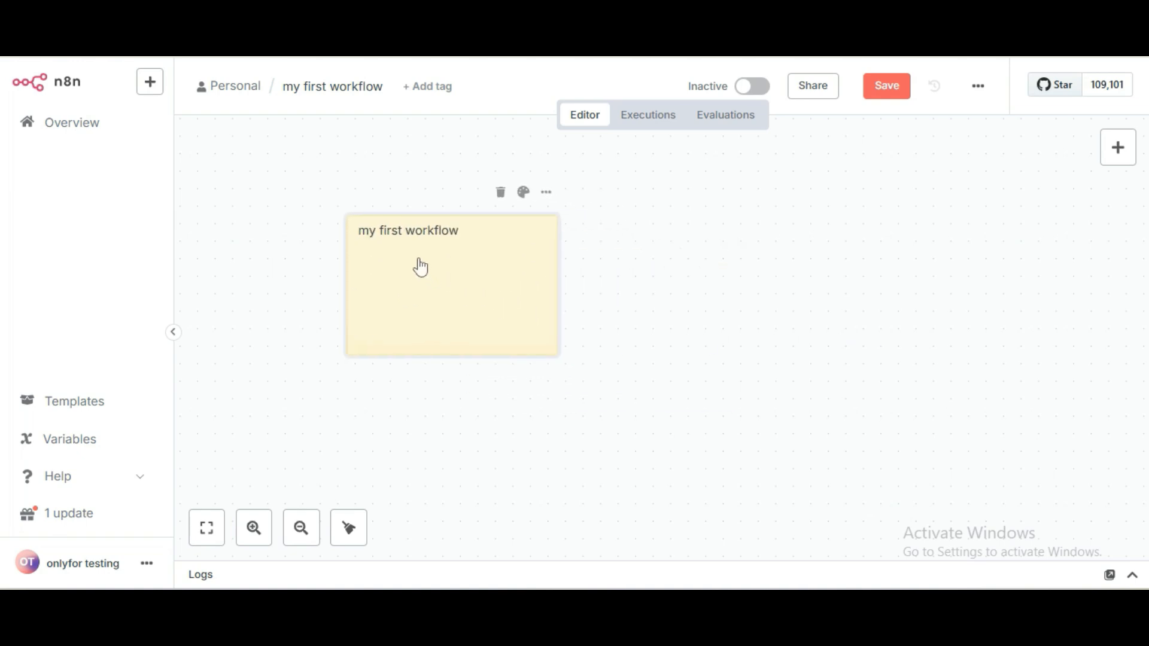
Delete the 'my first workflow' sticky note, leaving the trigger list closed
click(501, 193)
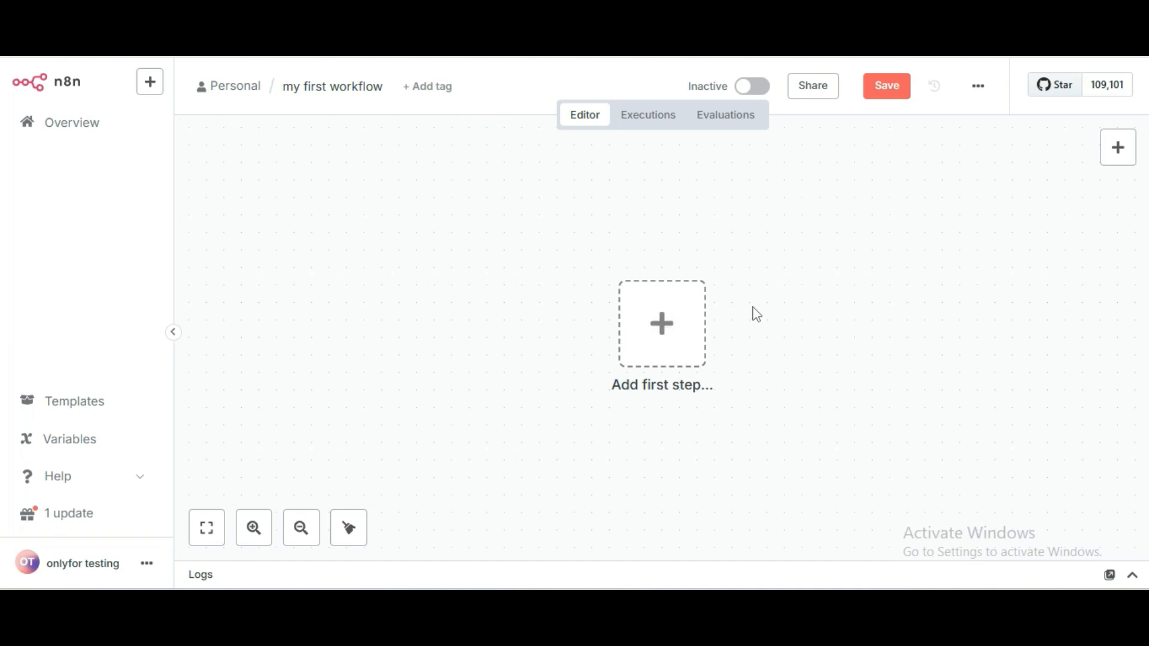
click(688, 339)
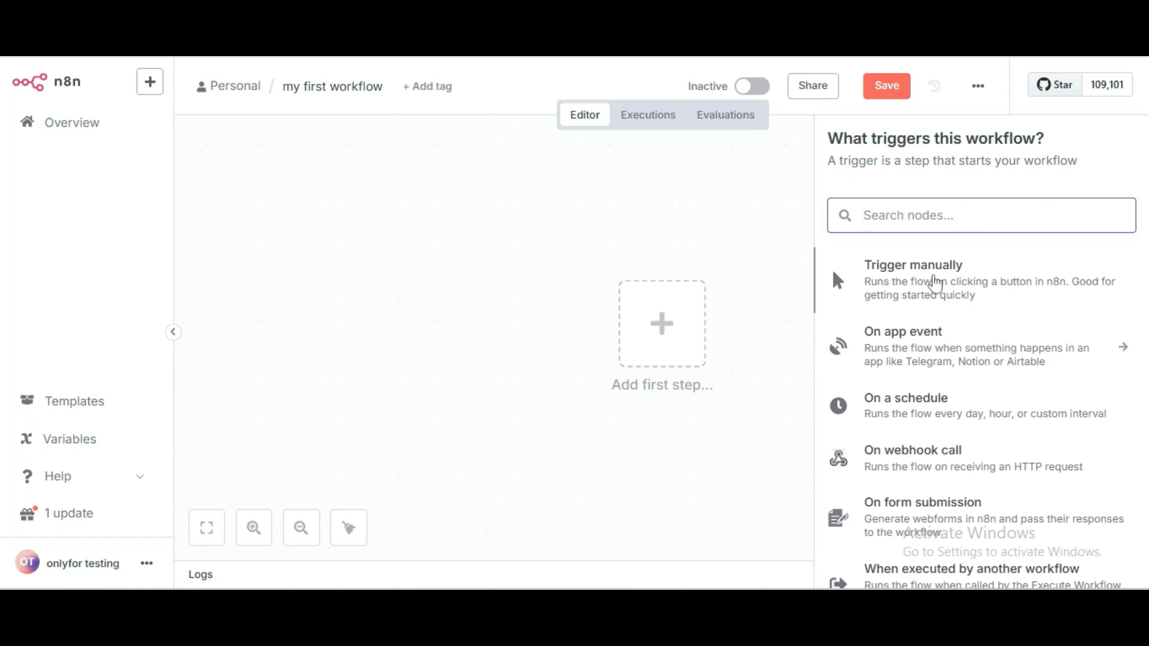
click(272, 412)
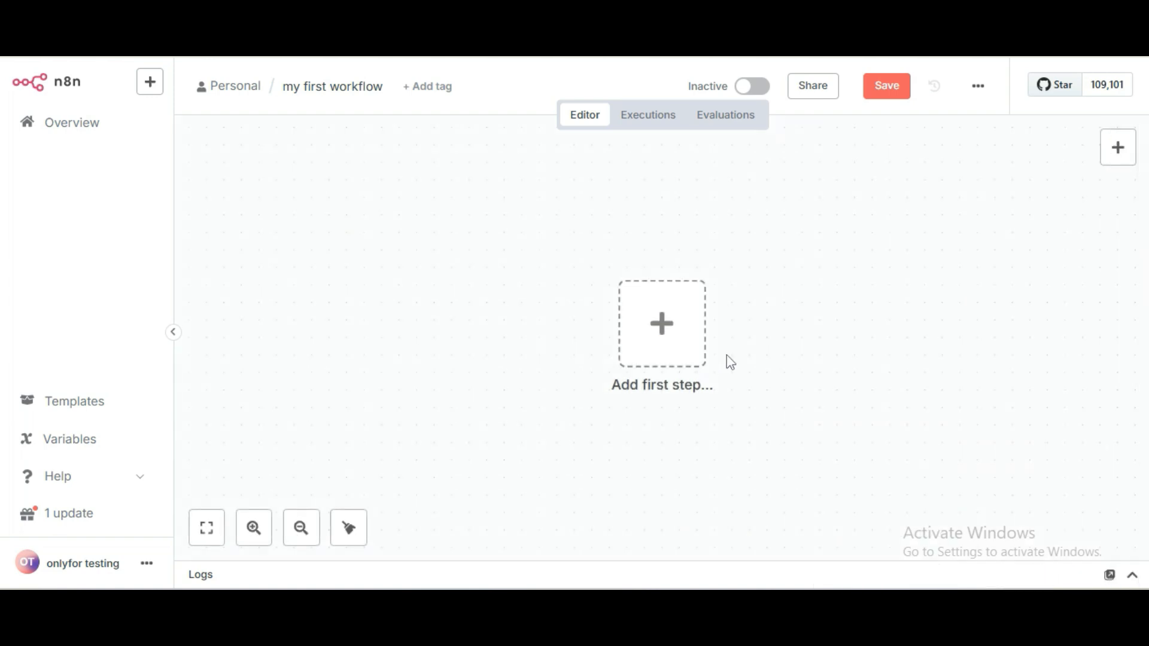
Move the first-step placeholder toward the upper left and bring up the trigger chooser
click(676, 335)
drag(675, 334, 401, 246)
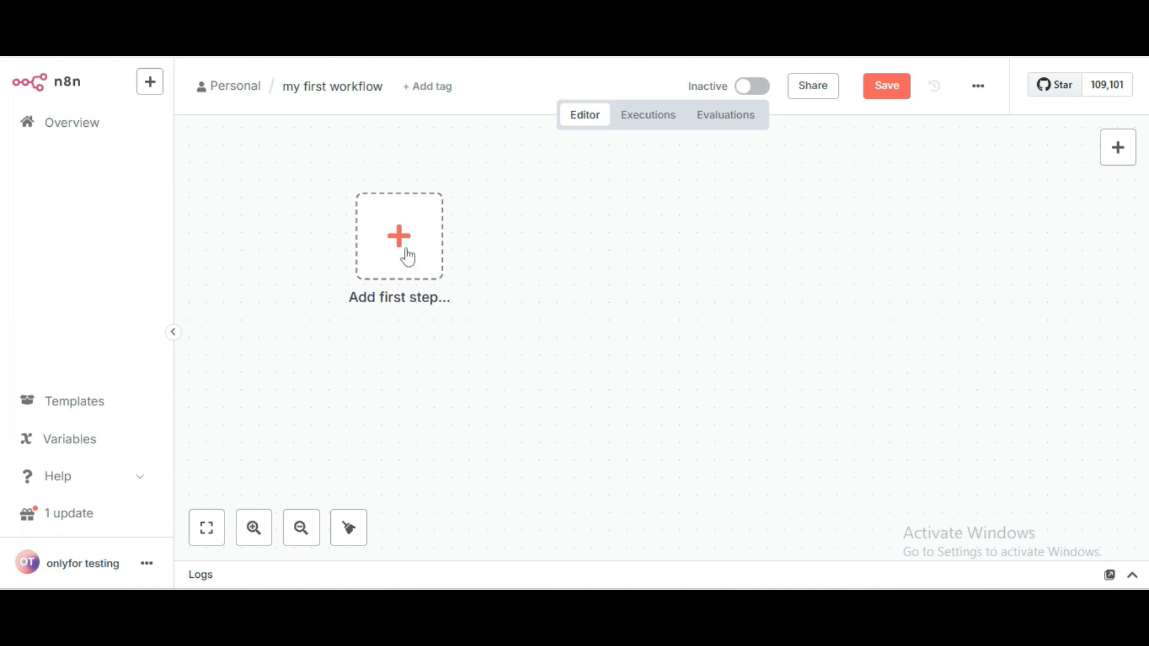
mouse_move(408, 257)
mouse_down()
mouse_move(436, 237)
mouse_move(457, 308)
mouse_move(405, 289)
mouse_move(392, 265)
mouse_up()
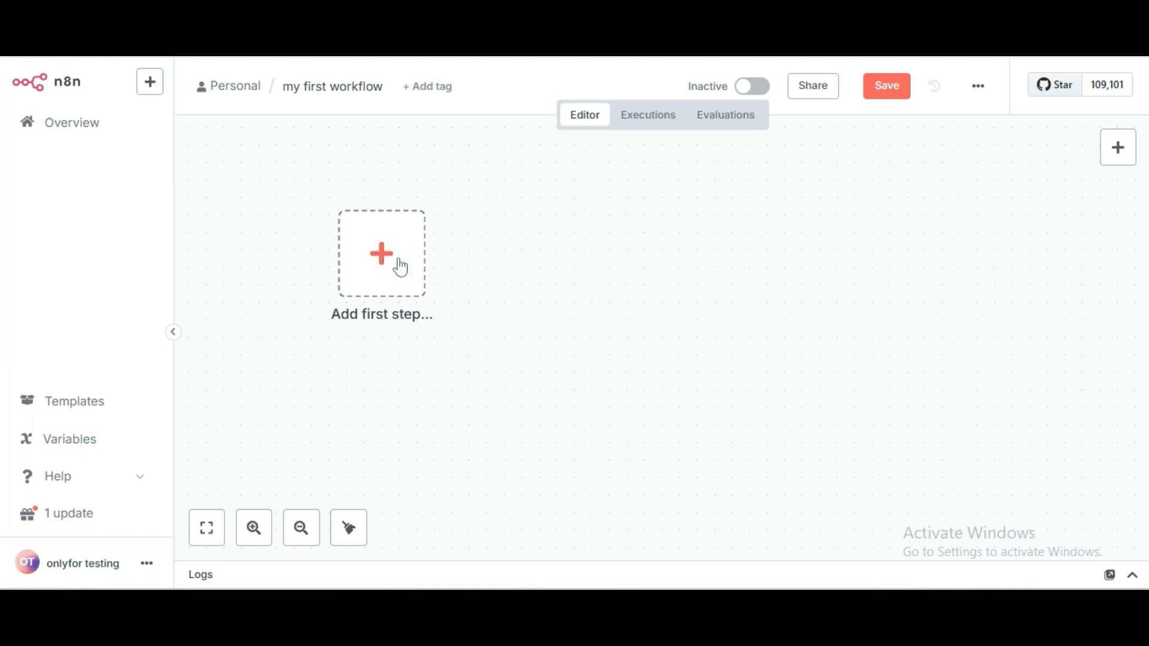
click(395, 266)
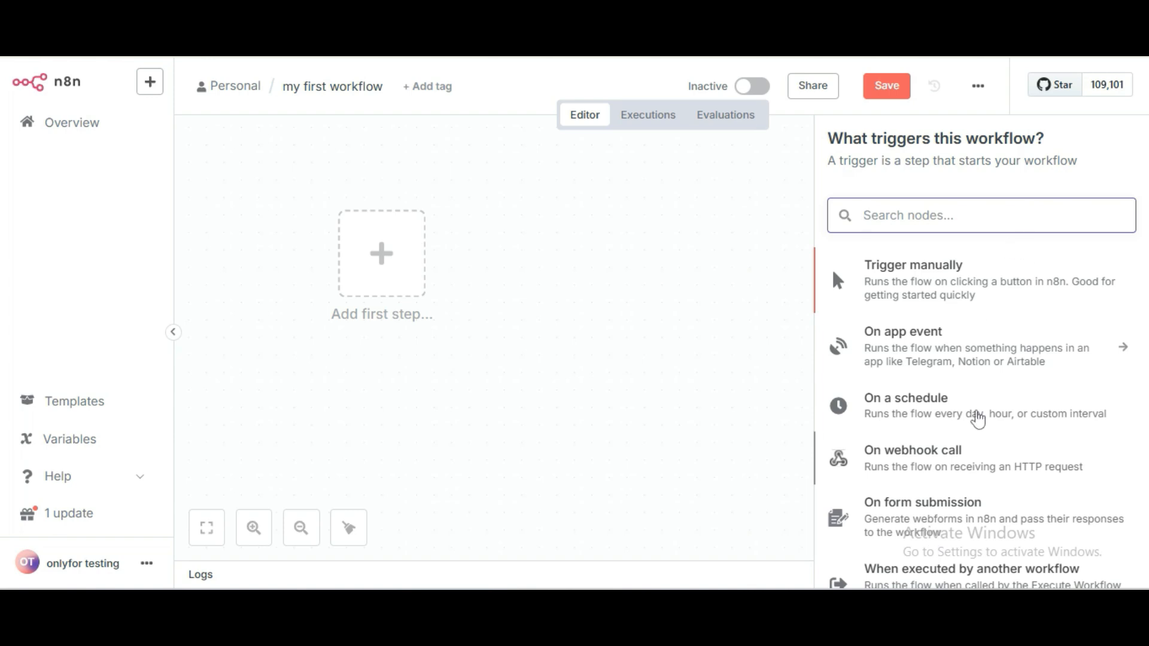
Add a 'Trigger manually' node, move it up-left, and run it once to output 1 item
click(927, 291)
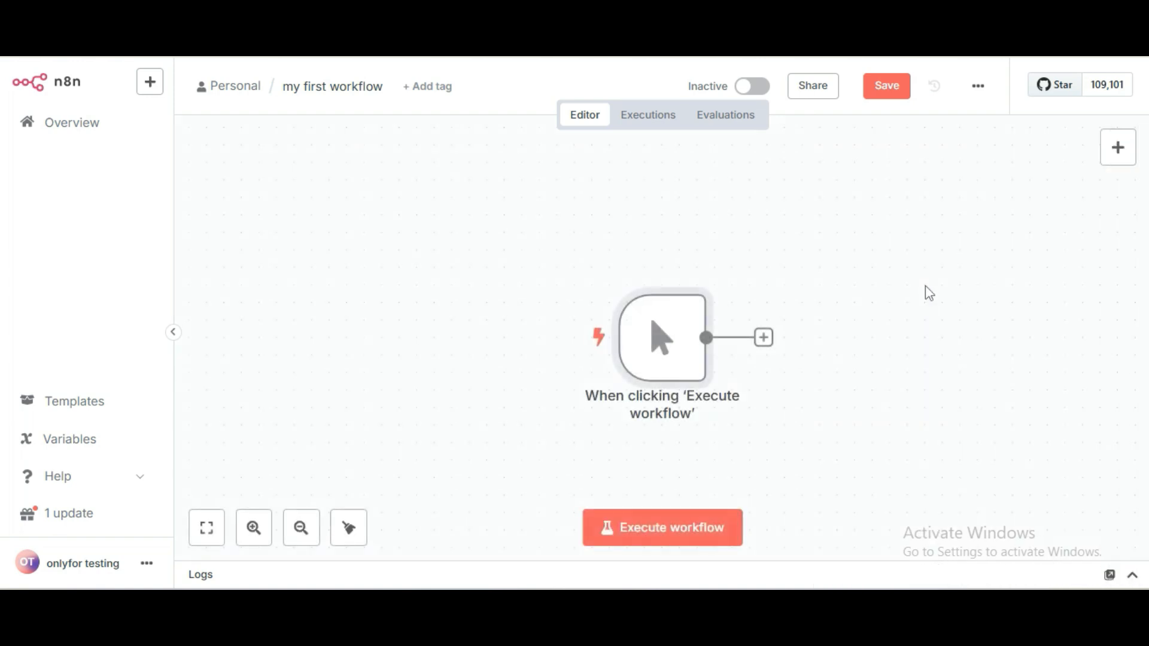
mouse_move(694, 351)
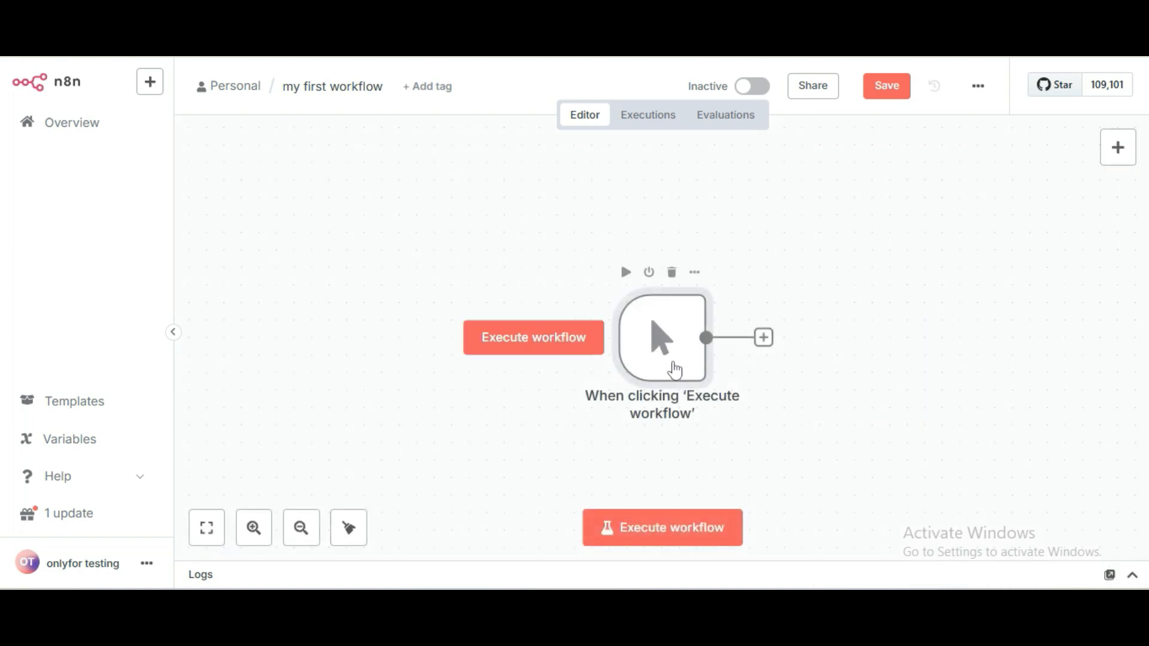
drag(671, 364, 400, 326)
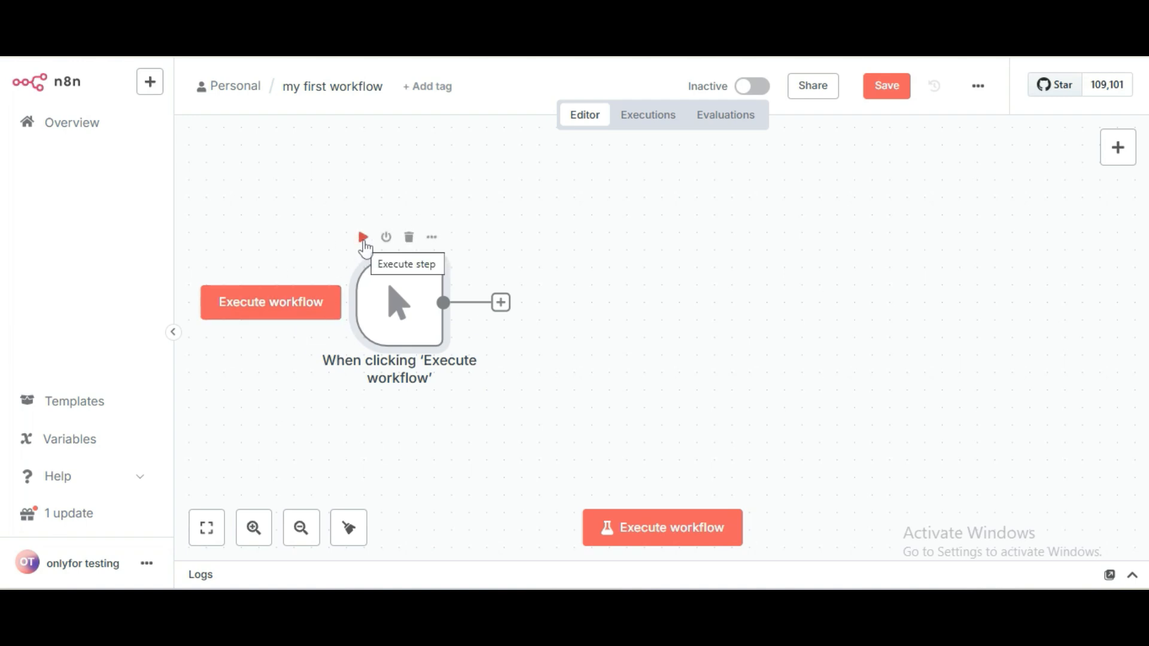
click(363, 238)
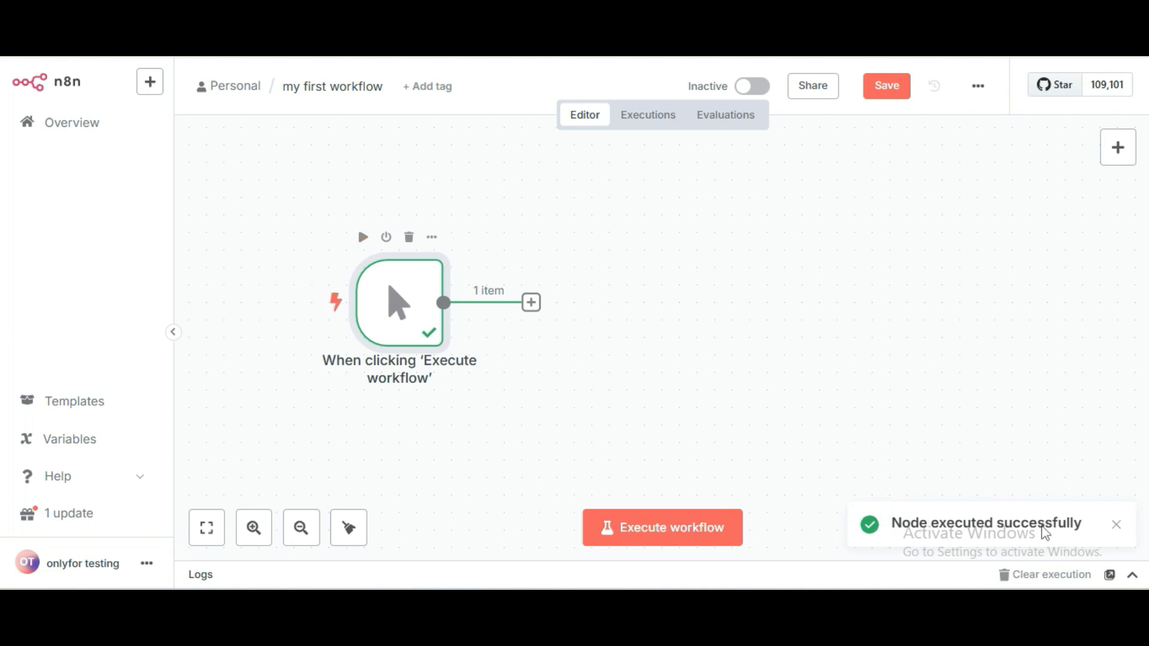
mouse_move(499, 377)
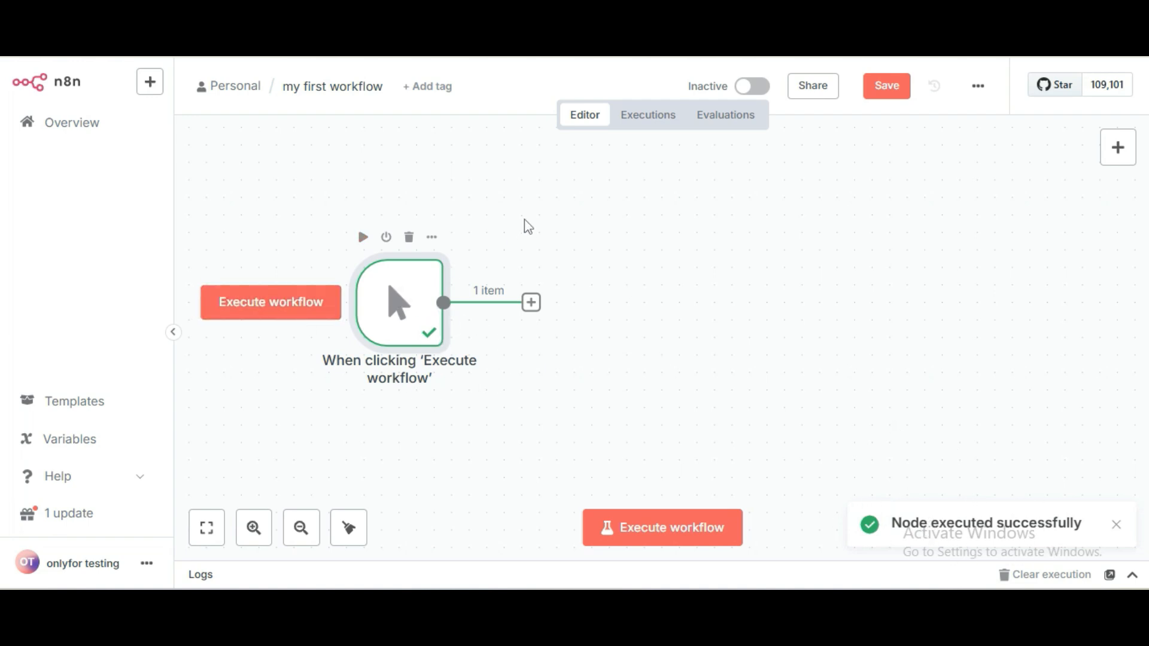
Run the trigger again, toggle it off and on, then delete it
click(363, 239)
drag(386, 320, 334, 302)
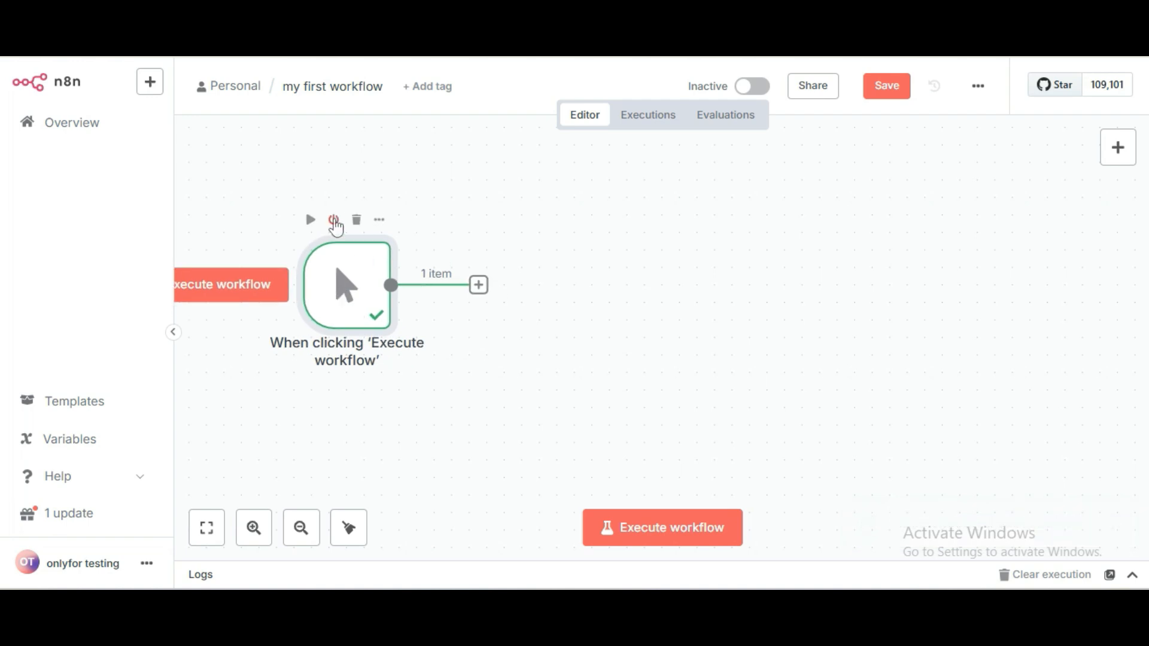
click(334, 221)
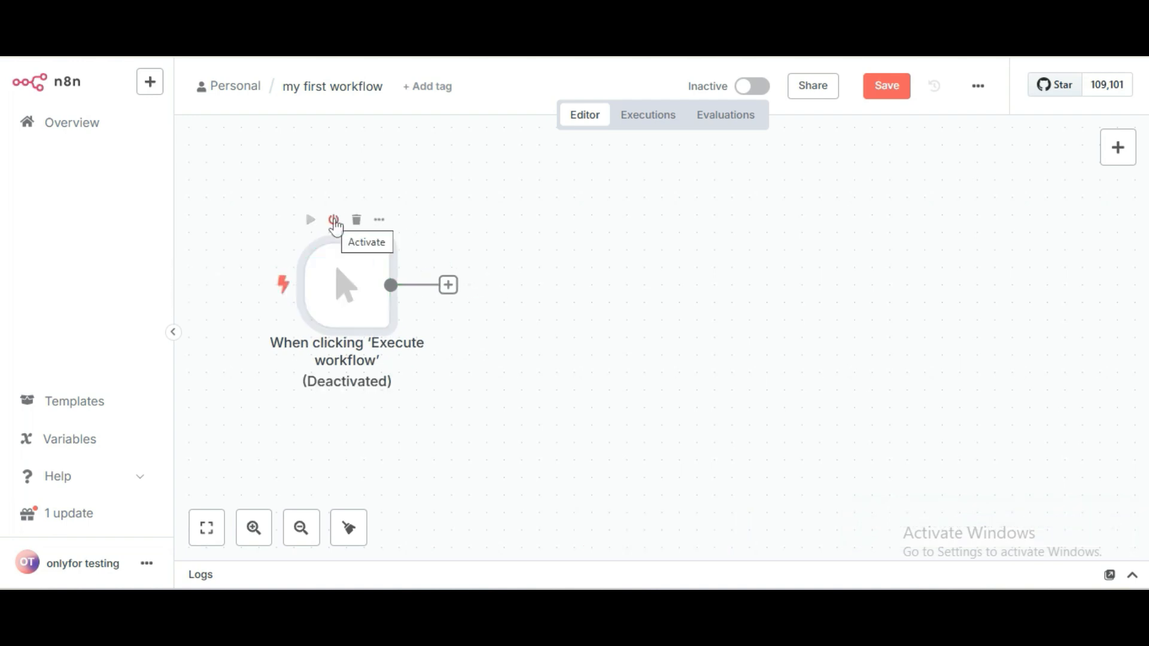
click(334, 220)
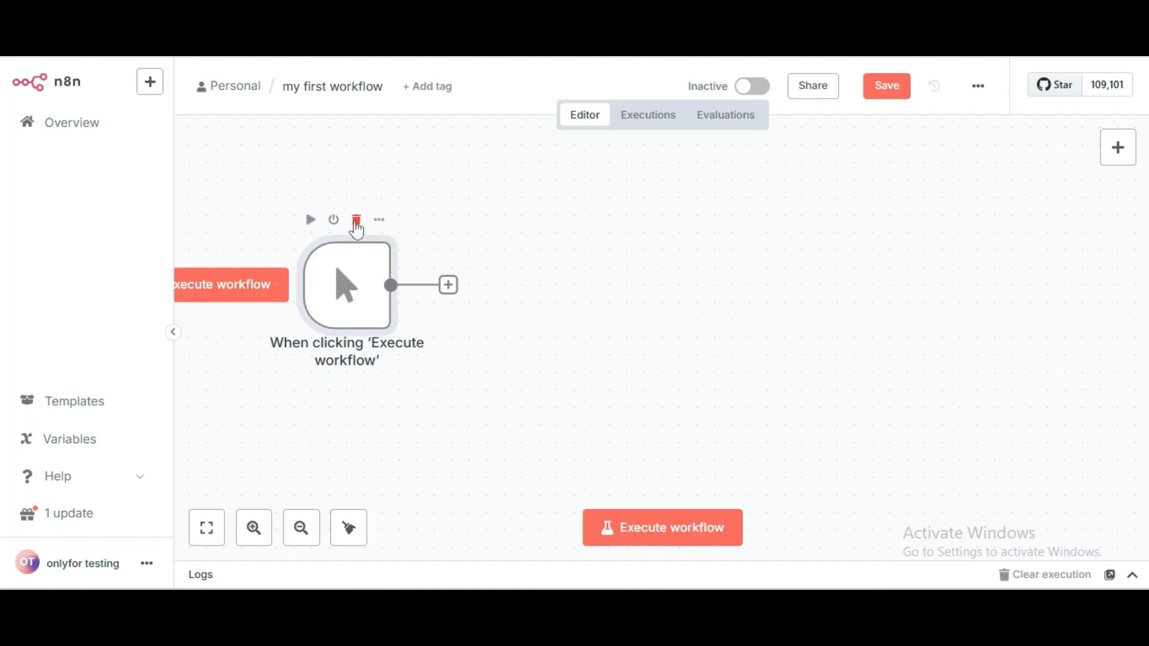
click(356, 222)
Add a fresh 'Trigger manually' first step and drag it up-left
click(662, 324)
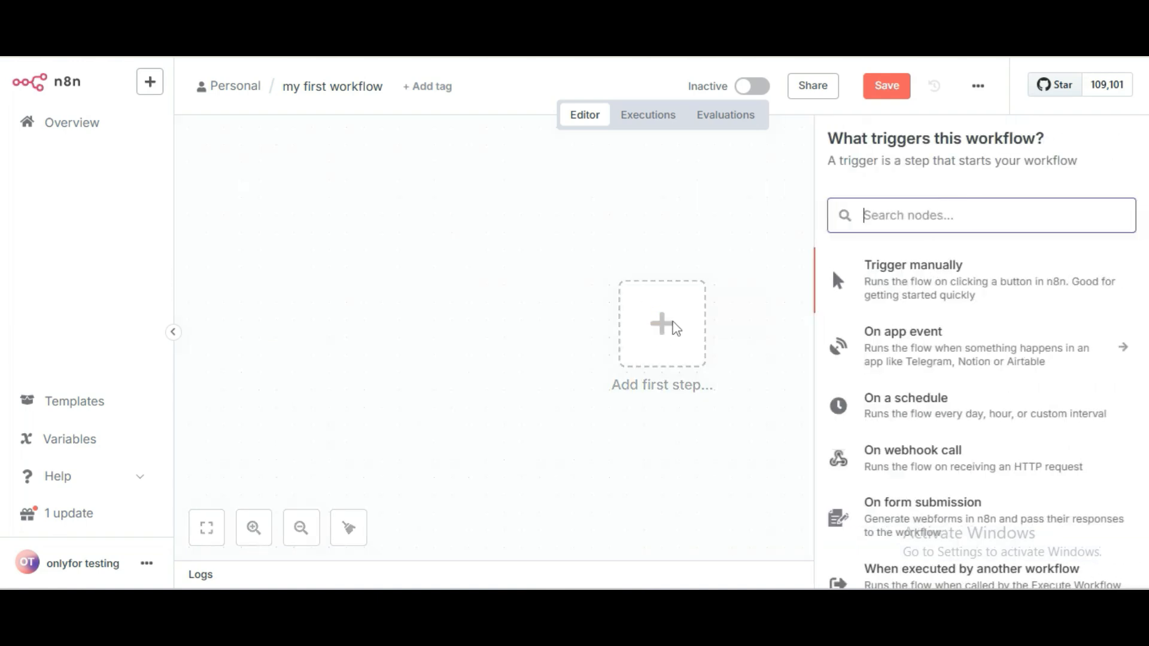
click(885, 296)
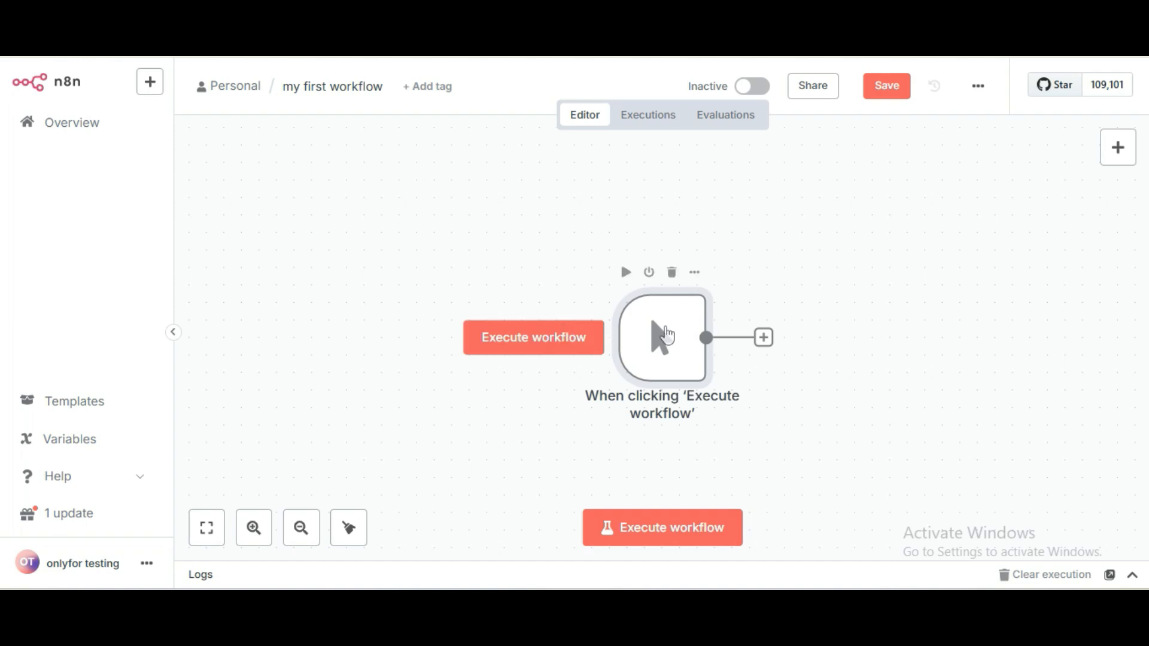
drag(668, 335, 402, 261)
Keep 'When clicking Execute workflow' as the only node and shift it left and down
click(431, 204)
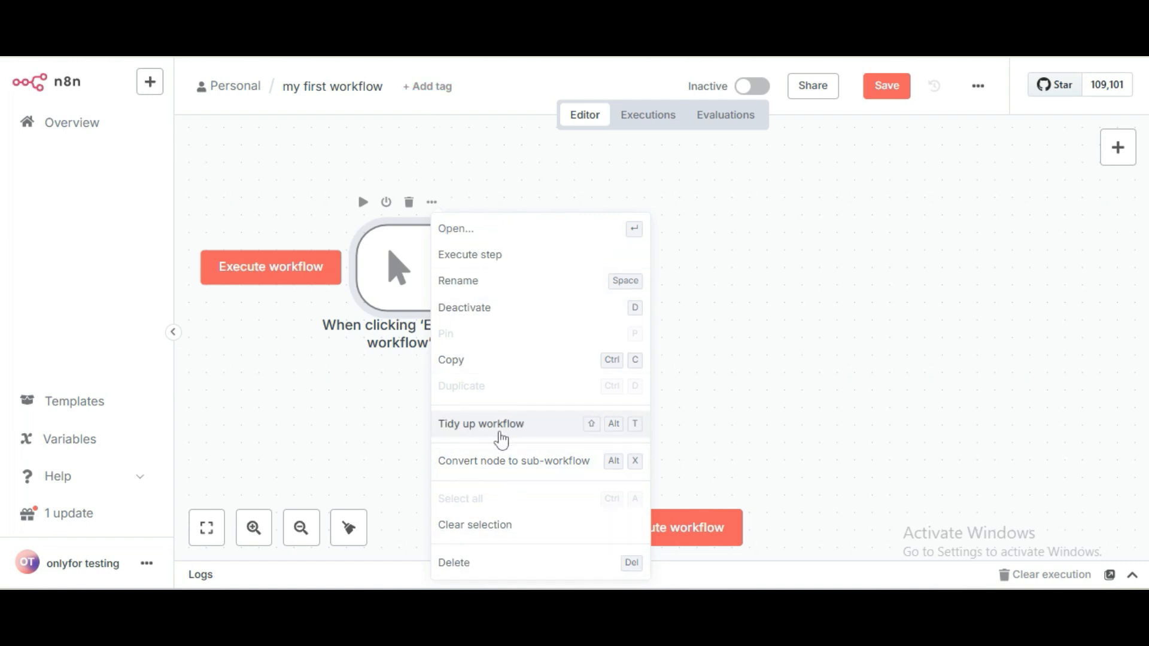
click(378, 434)
drag(400, 286, 365, 303)
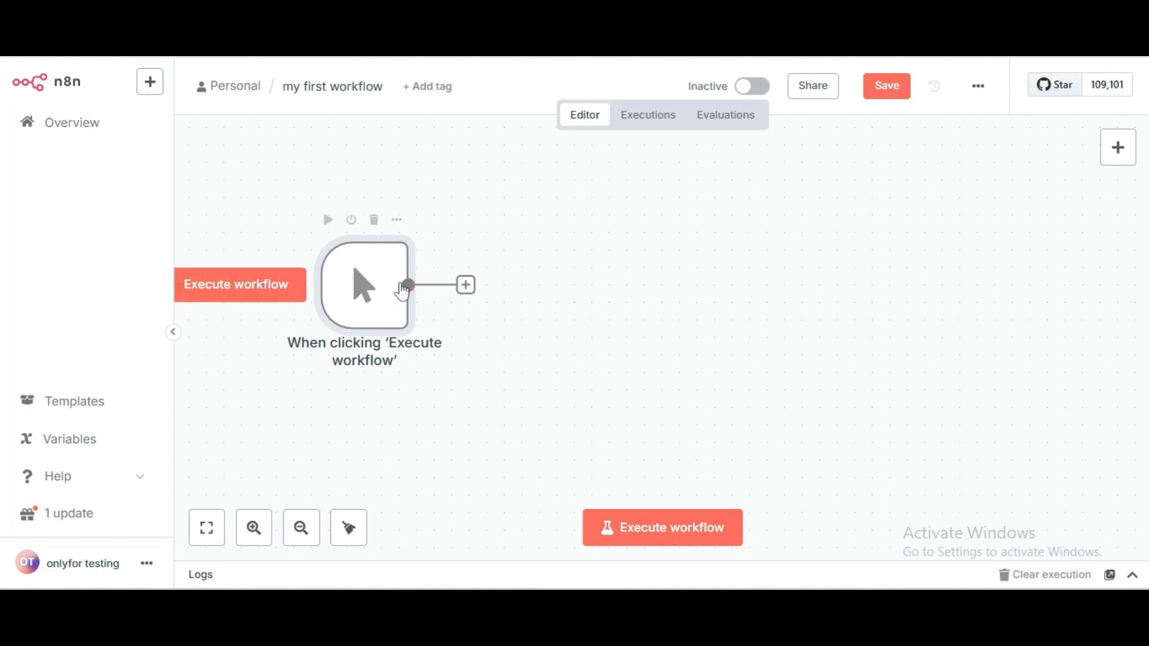
Add an Edit Fields (Set) node after the manual trigger and place it close beside it
click(466, 286)
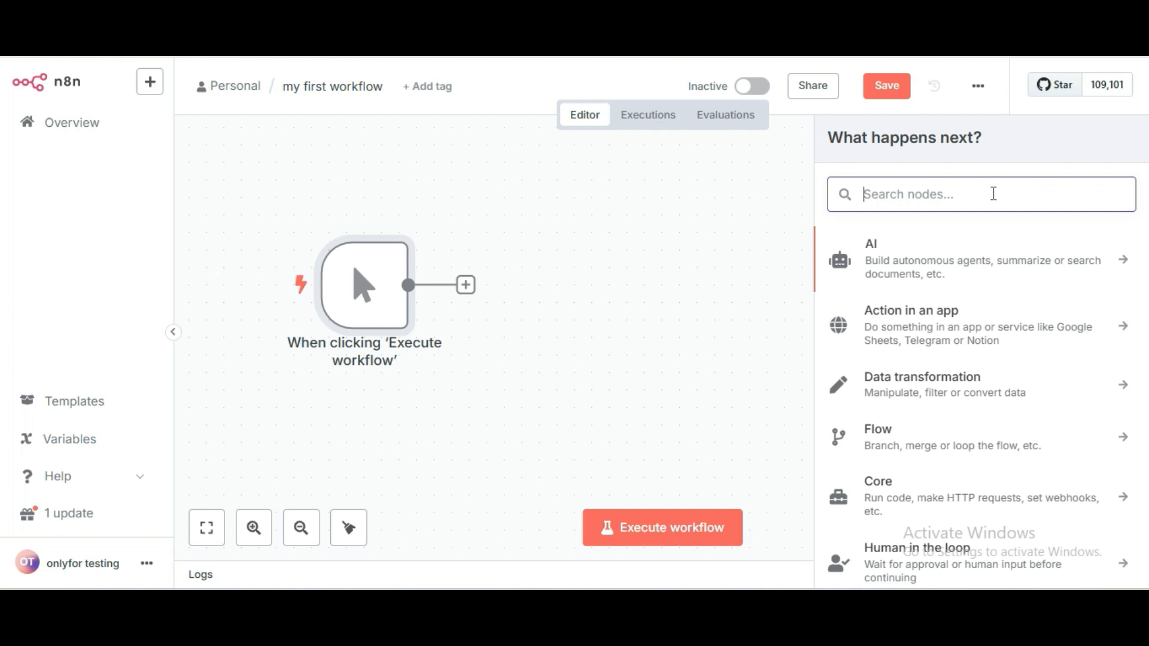
text(edit)
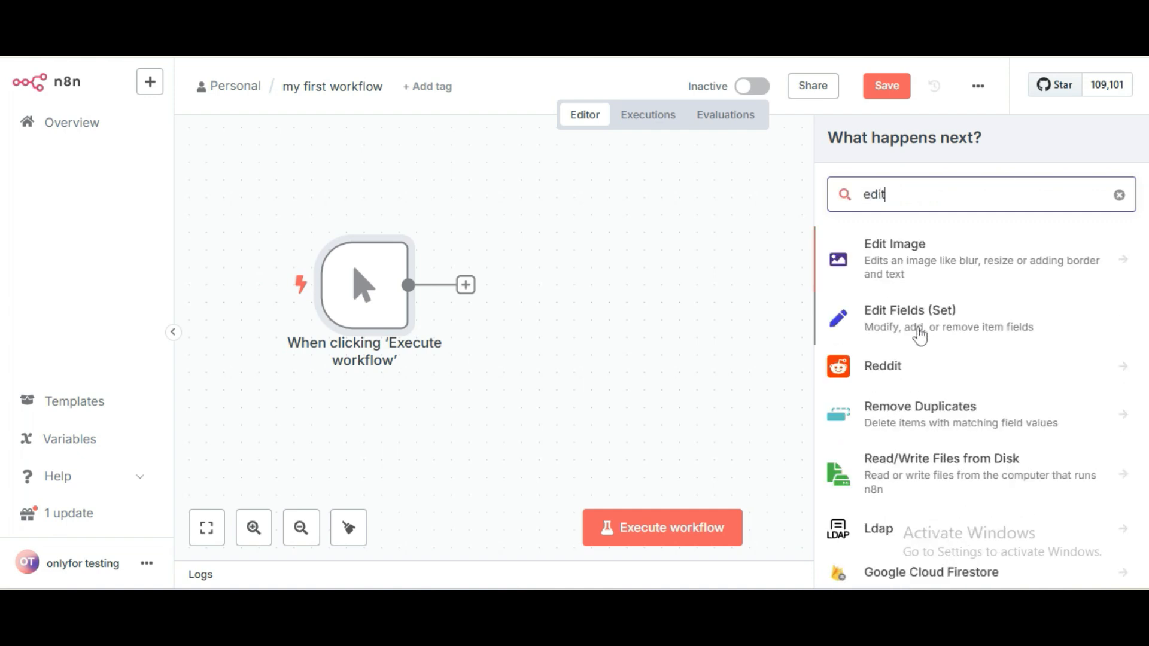
click(919, 327)
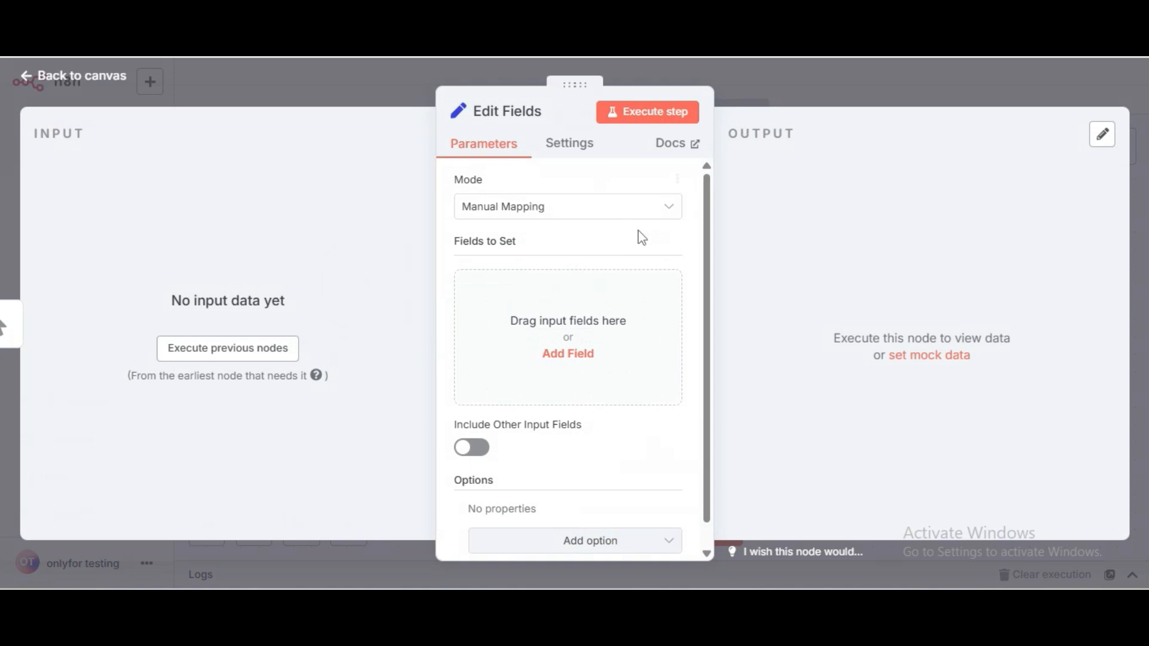
click(759, 101)
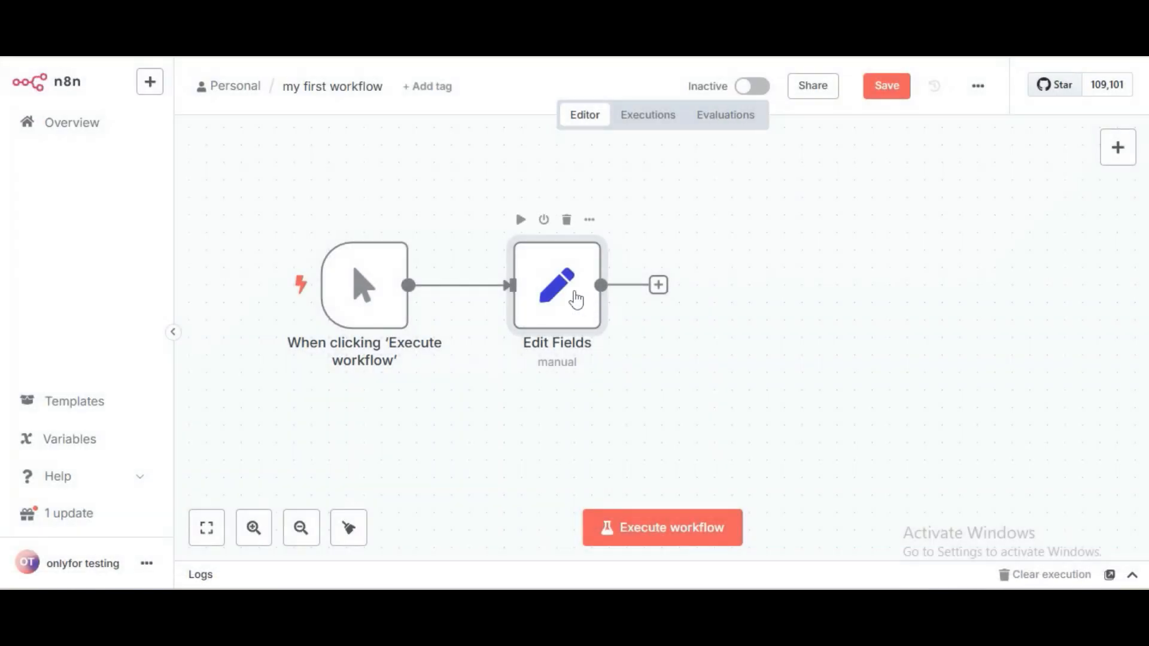
drag(576, 297, 542, 292)
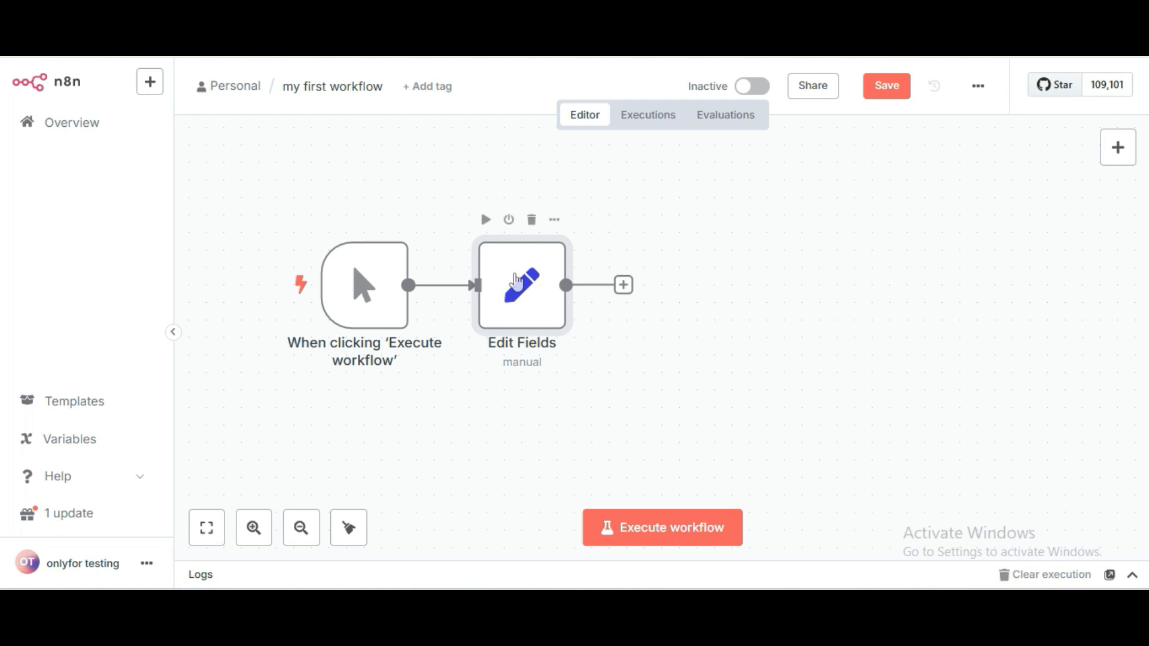
In Edit Fields, keep manual mapping and add a string field NAME holding a sample first name
double_click(518, 280)
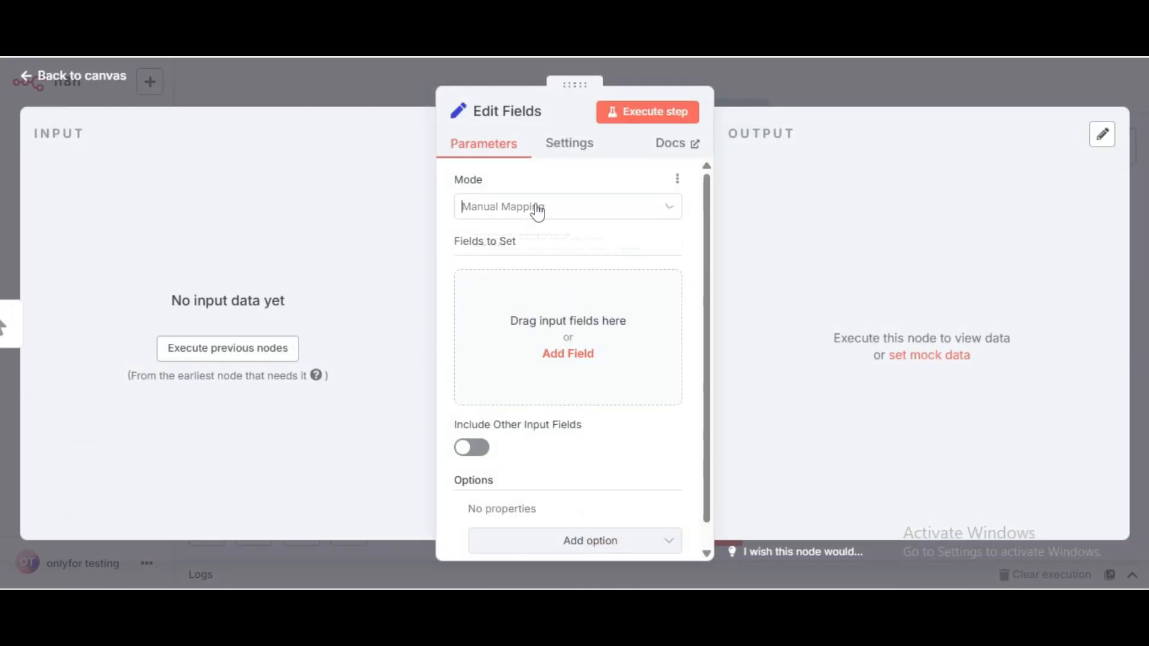
click(539, 208)
click(538, 209)
click(553, 381)
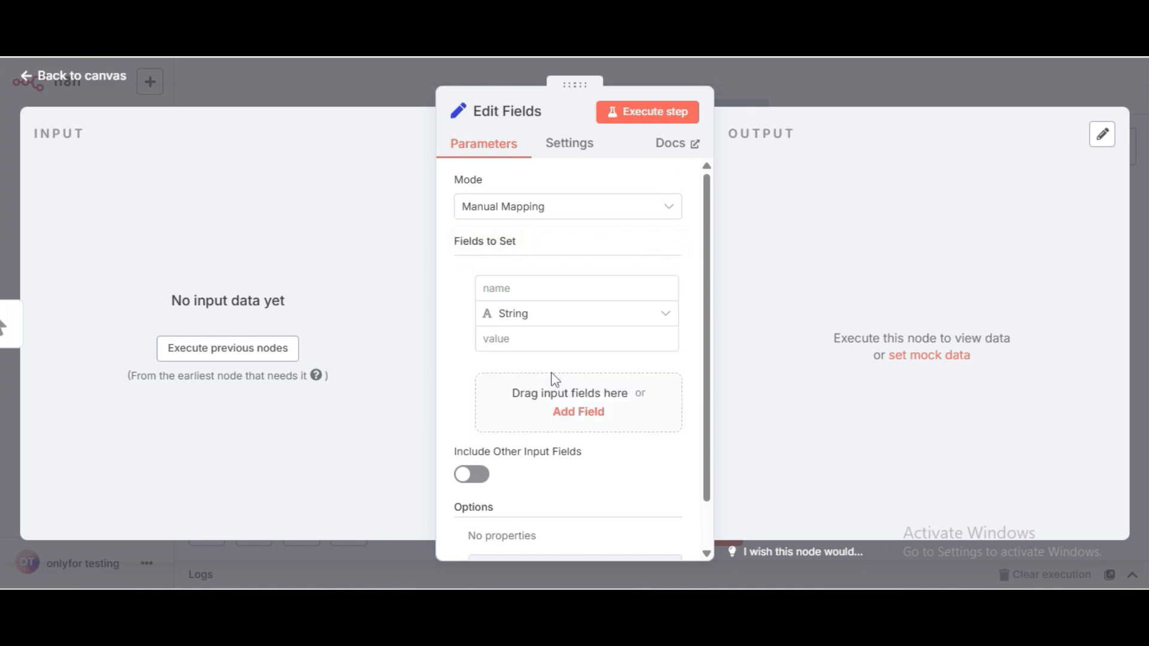
click(530, 288)
text(n)
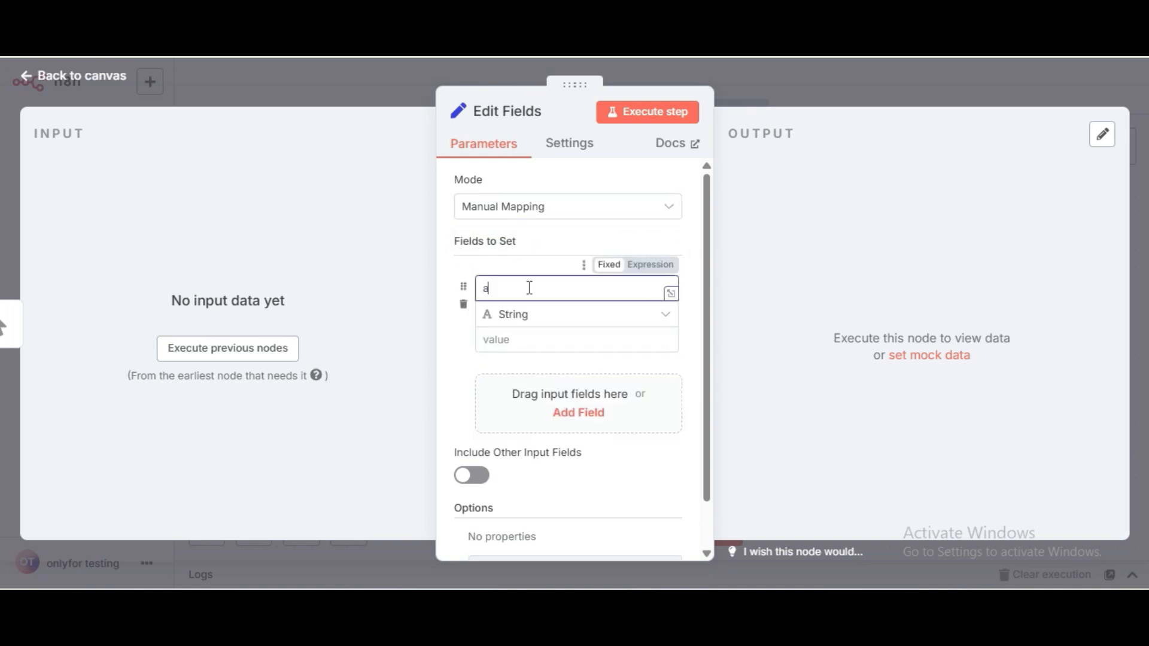
key(BackSpace)
key(Caps_Lock)
text(NAME)
key(Tab)
key(Tab)
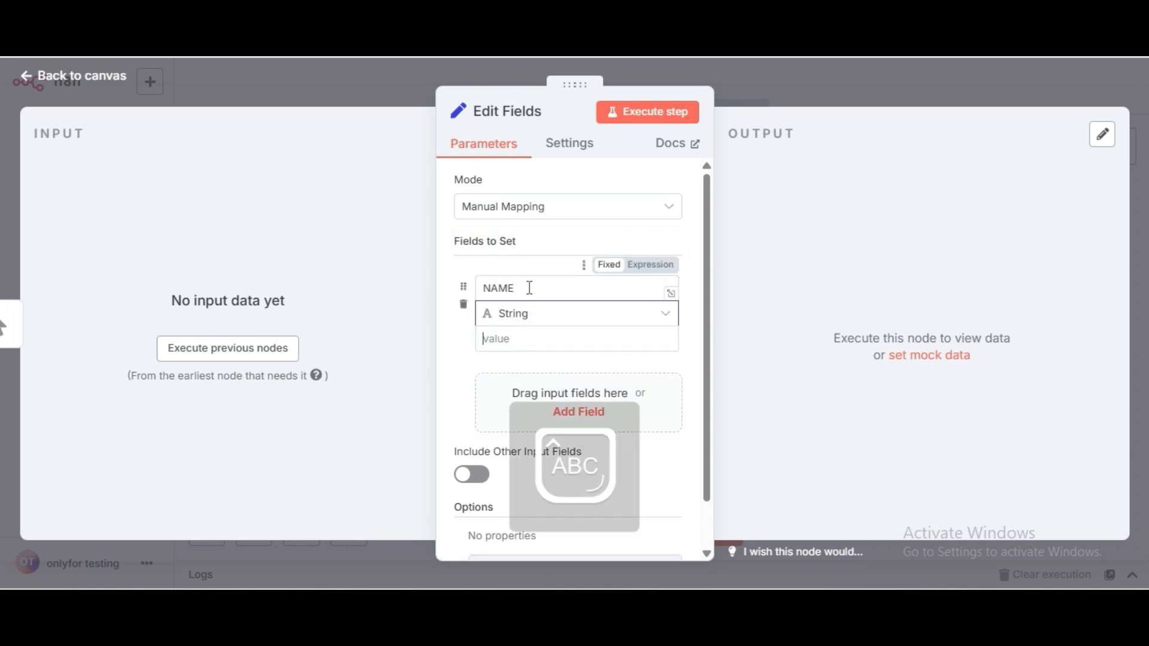
text(AMAN)
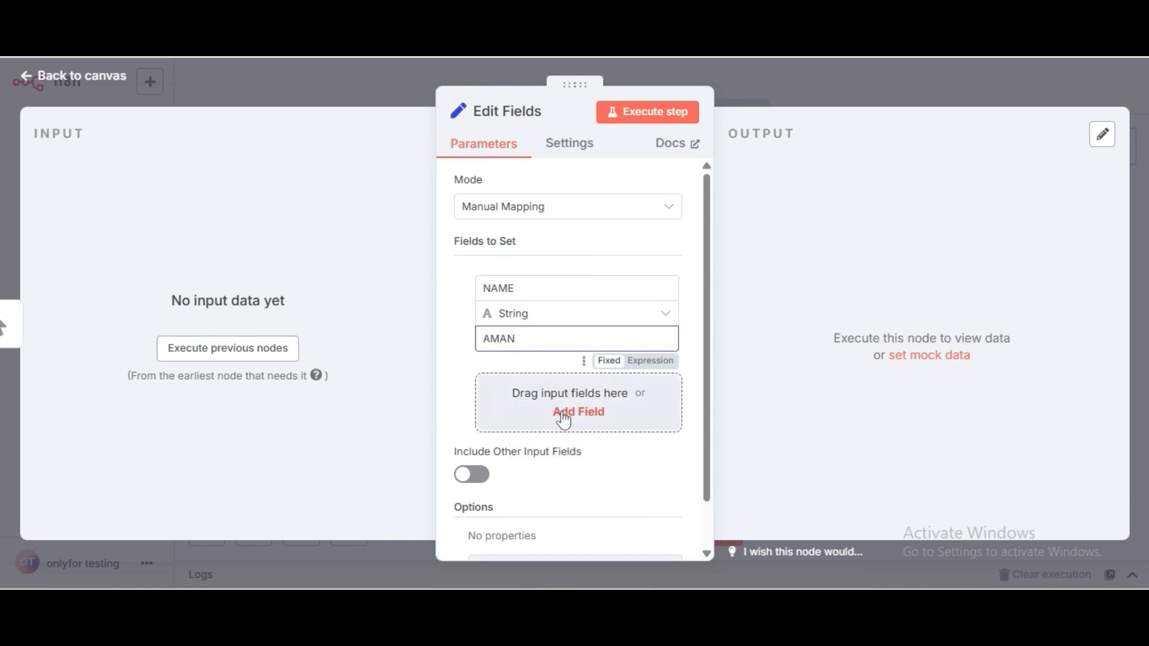
Add a second string field LAST NAME holding a sample surname
click(563, 413)
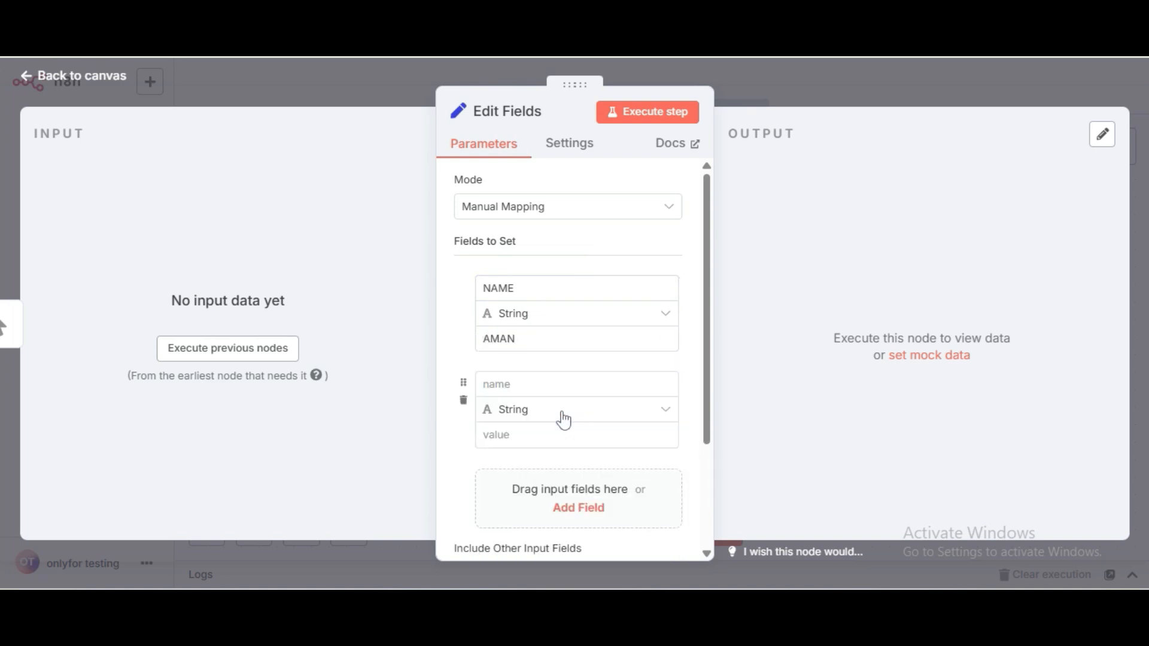
click(521, 385)
text(LAST NAME)
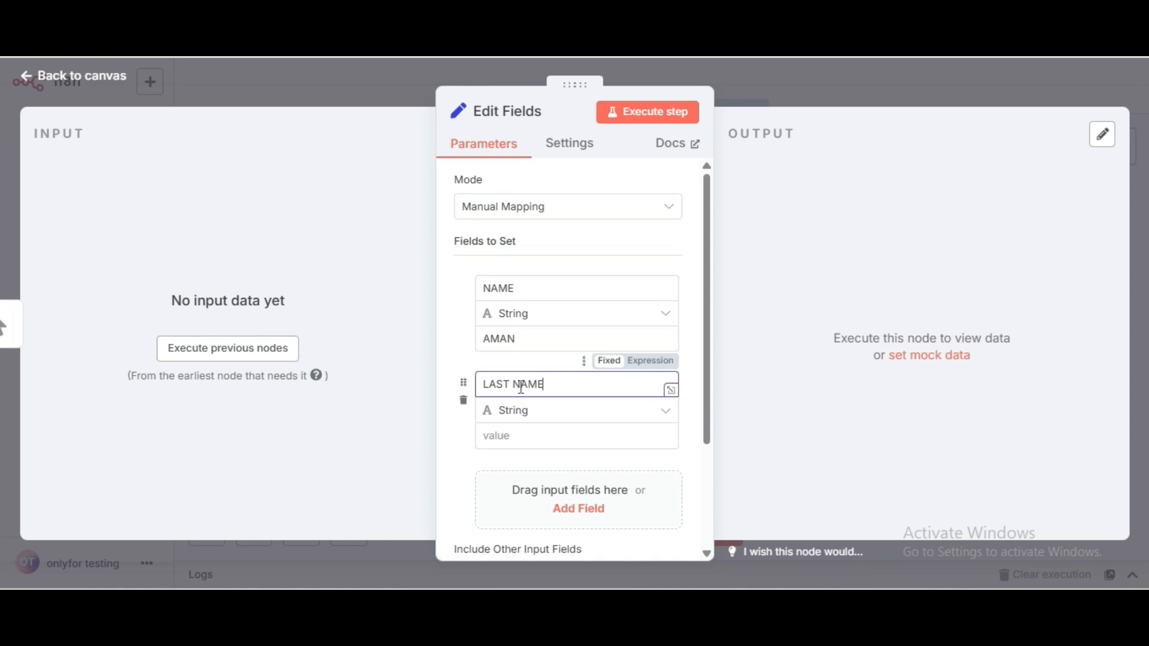
key(Tab)
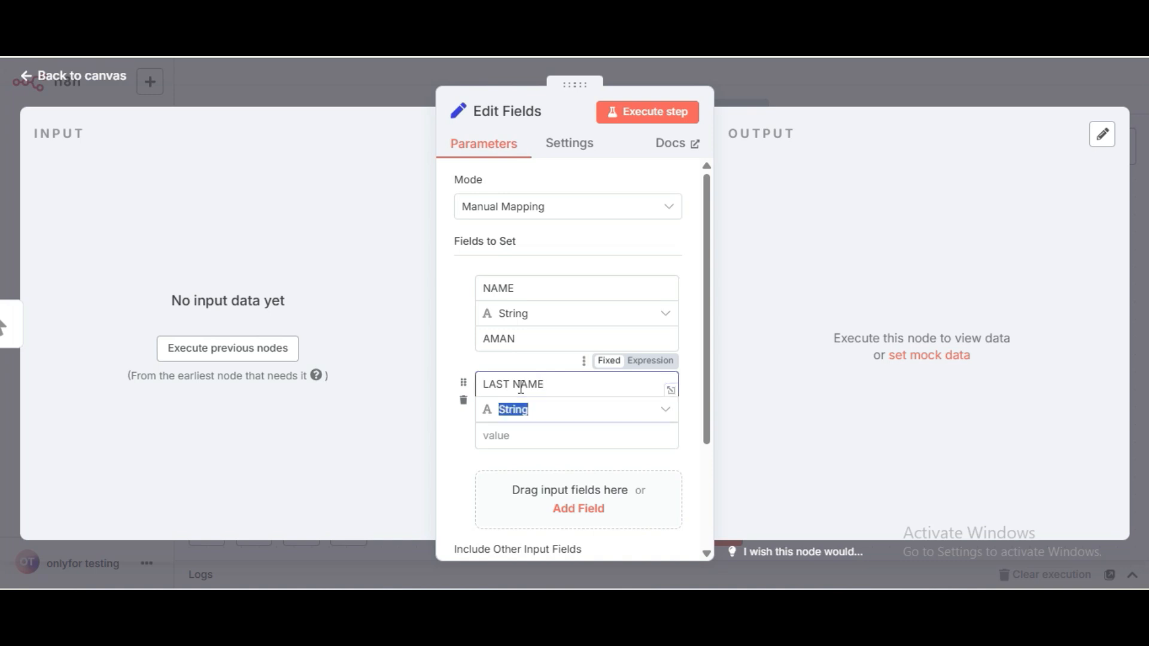
key(Tab)
text(MU)
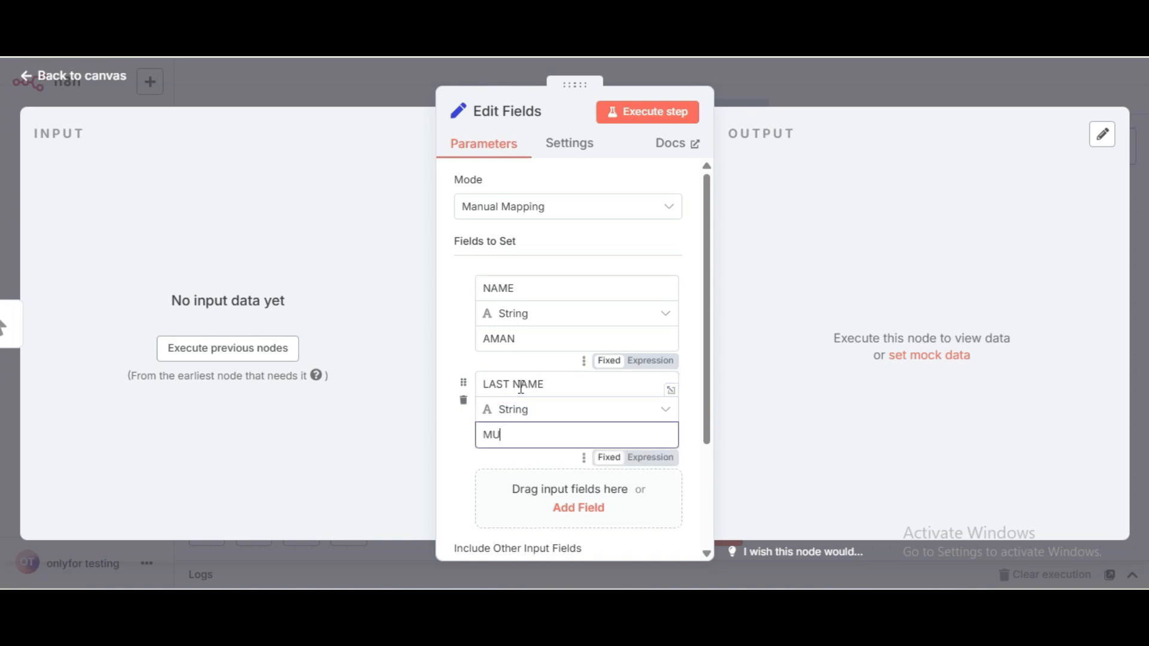
key(BackSpace)
key(BackSpace)
text(KUMAR)
Execute Edit Fields and review its one-item output in Schema, Table and JSON views
click(638, 116)
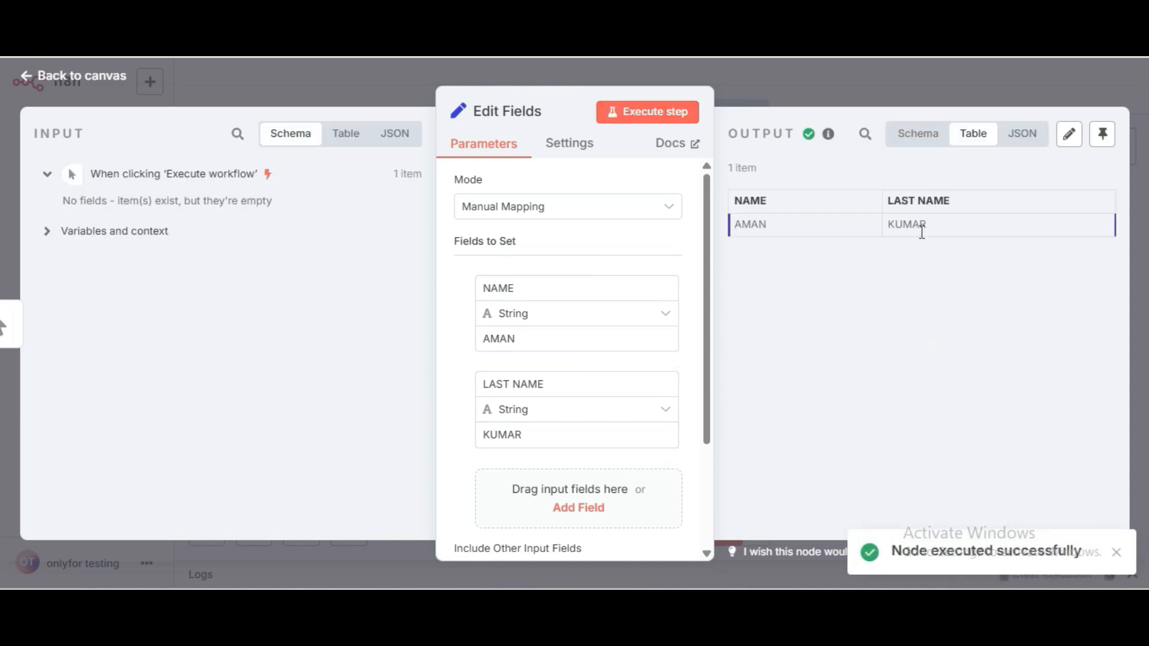
click(927, 147)
click(968, 144)
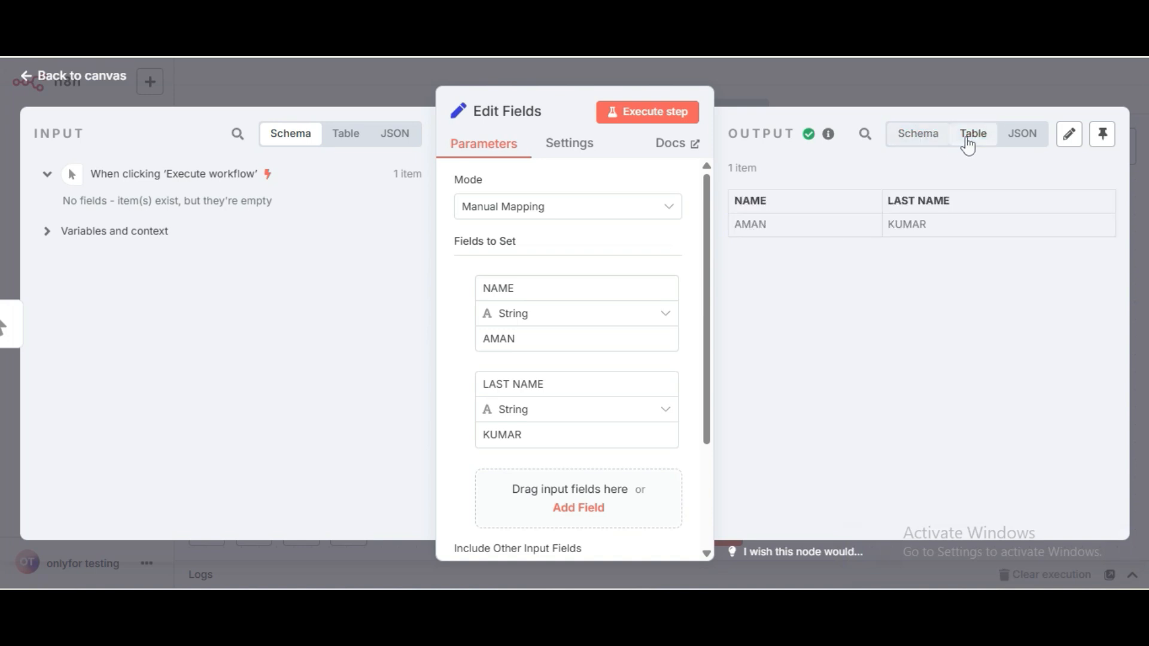
click(1009, 141)
click(907, 142)
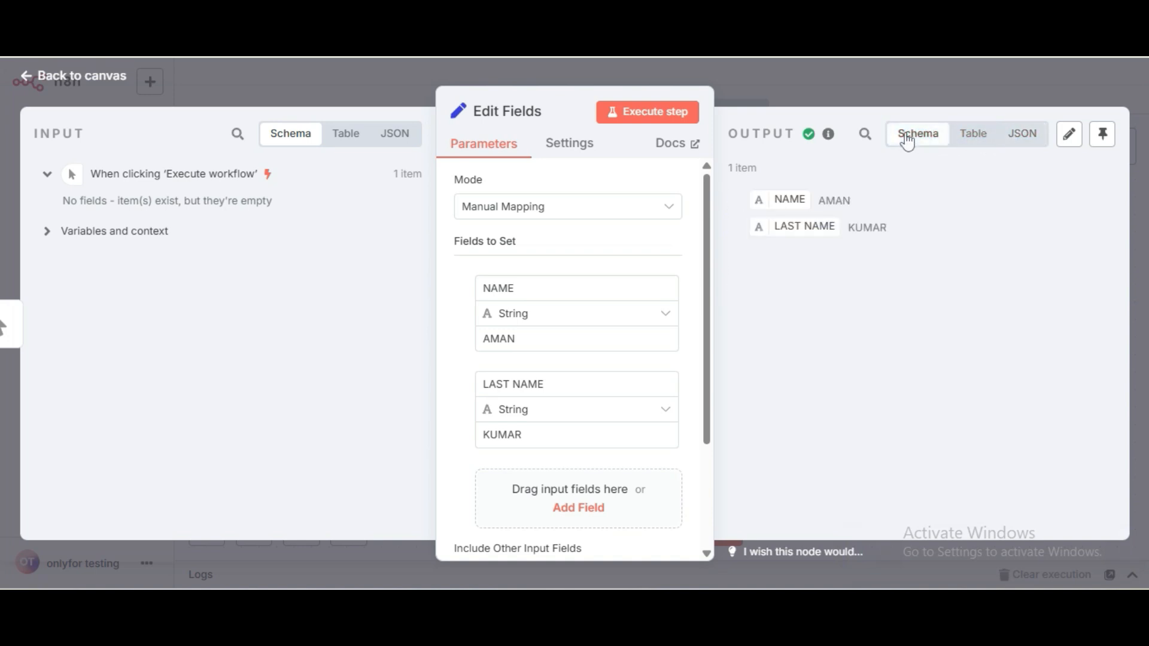
click(966, 142)
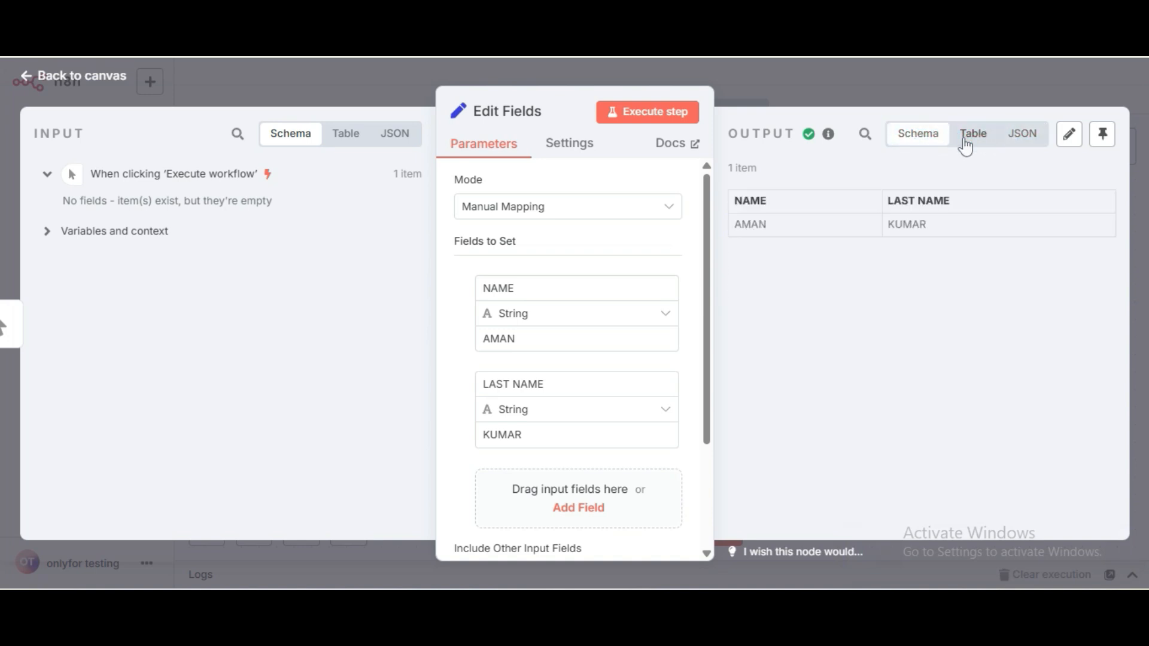
click(916, 143)
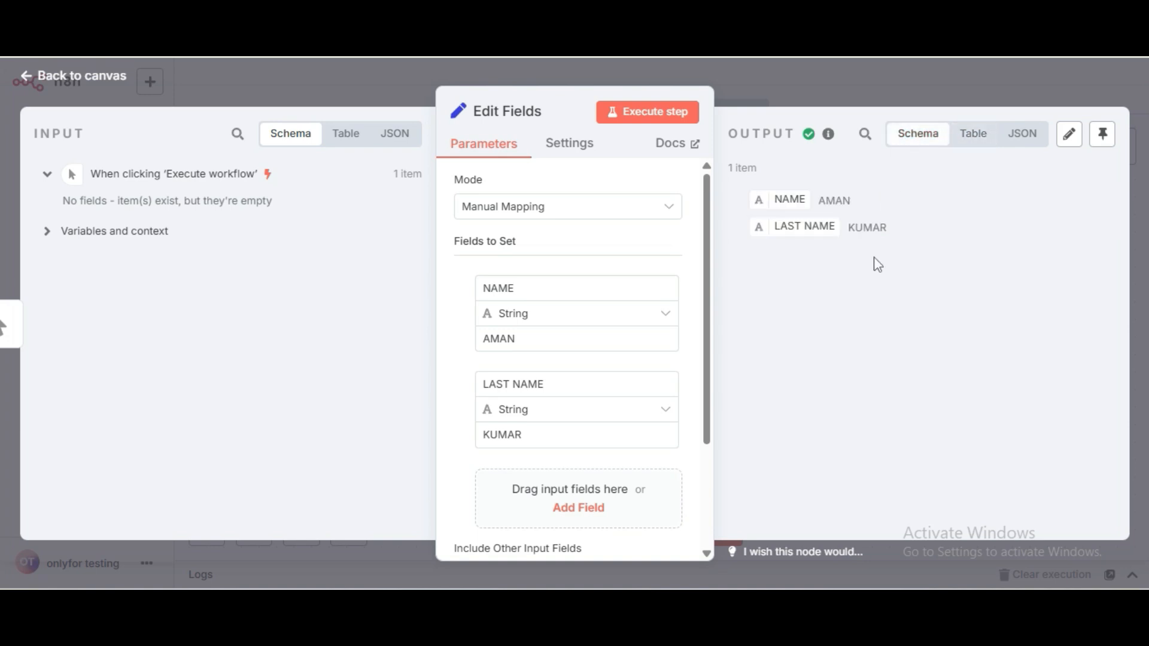
click(973, 144)
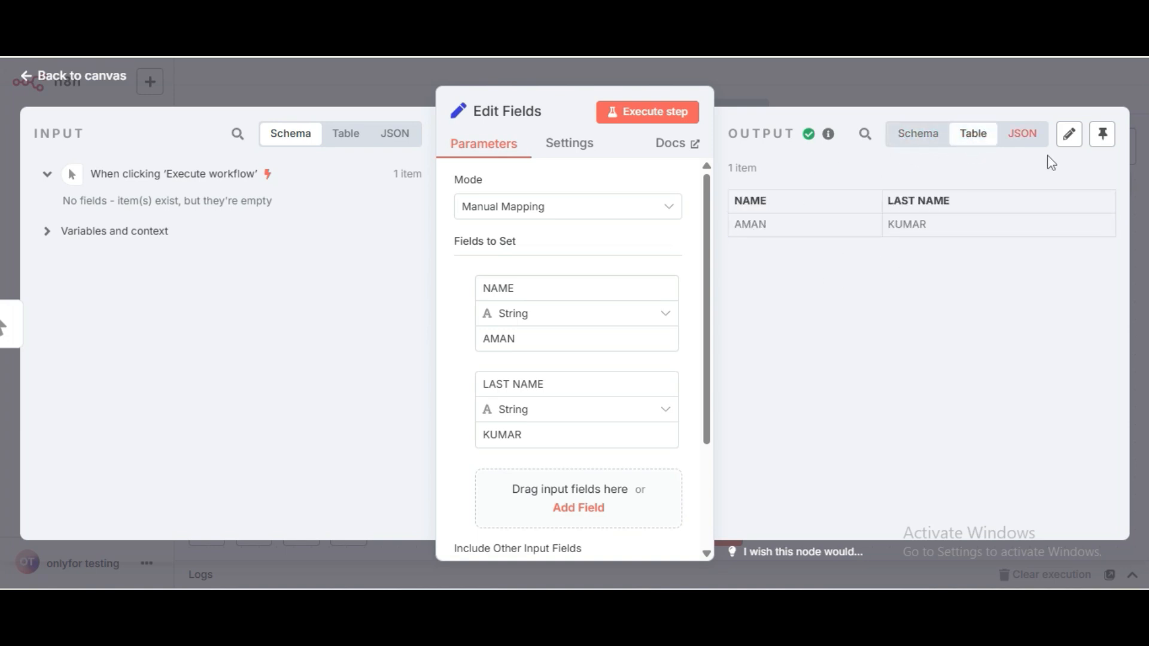
click(1028, 142)
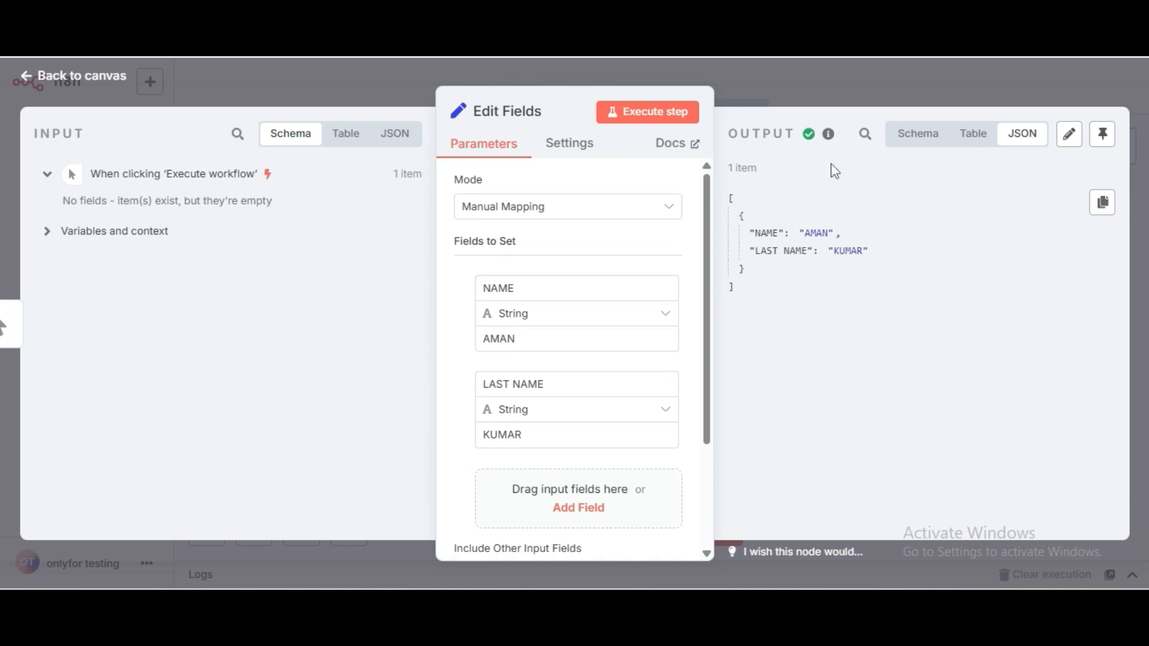
click(824, 96)
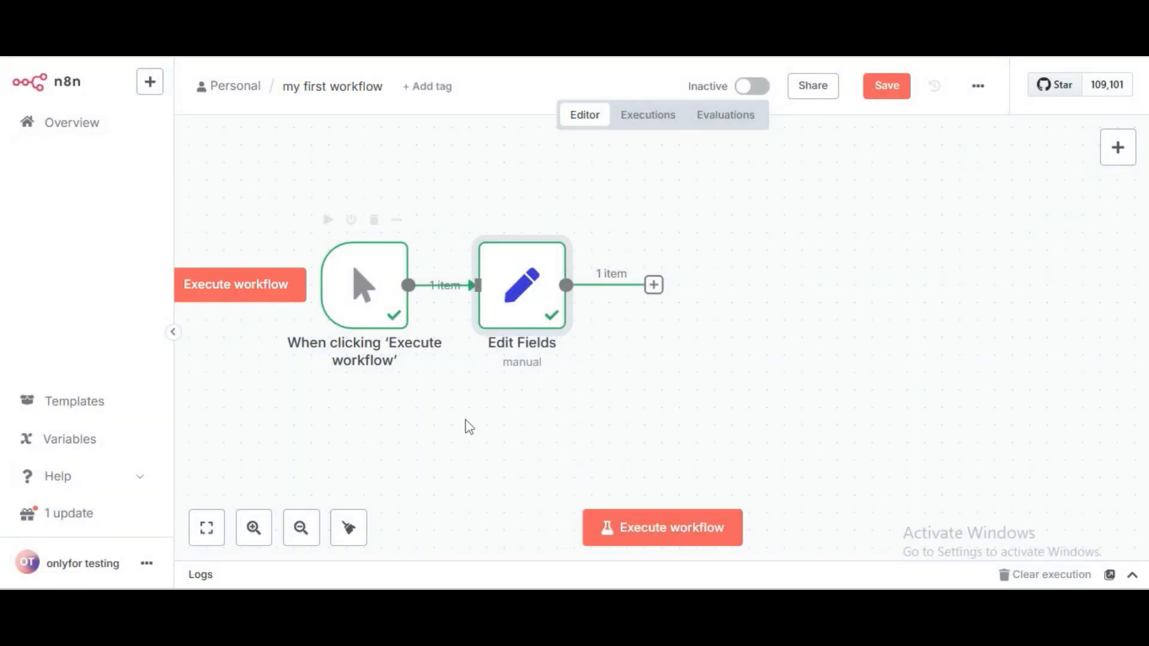
Execute the whole workflow and check Edit Fields' output
click(642, 533)
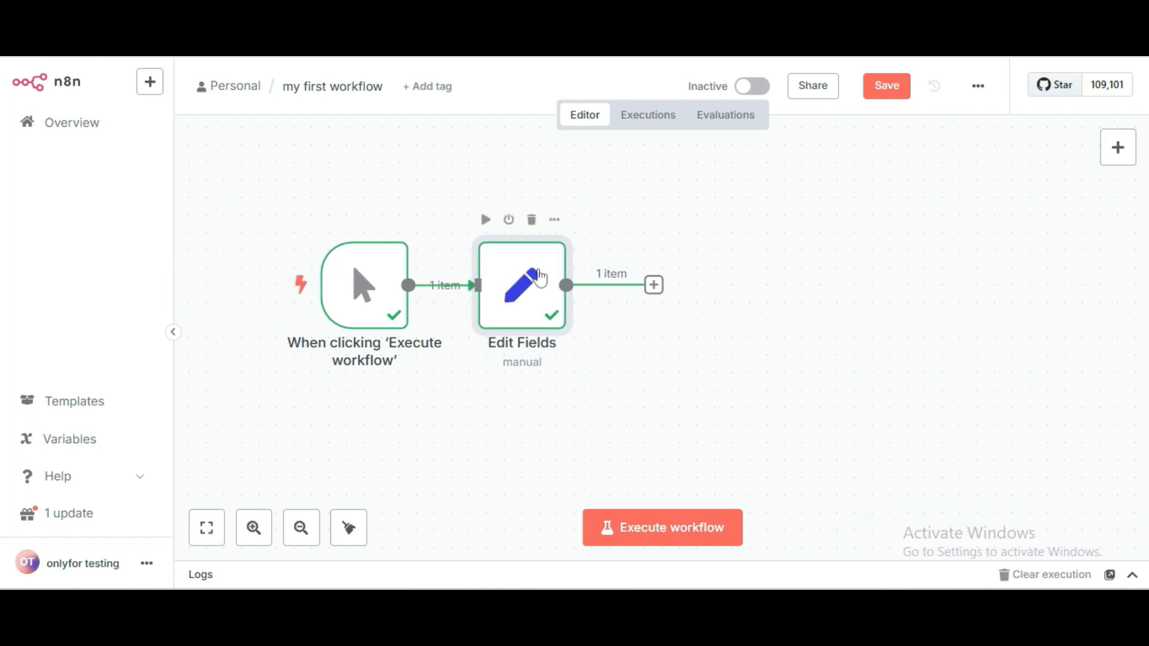
double_click(541, 277)
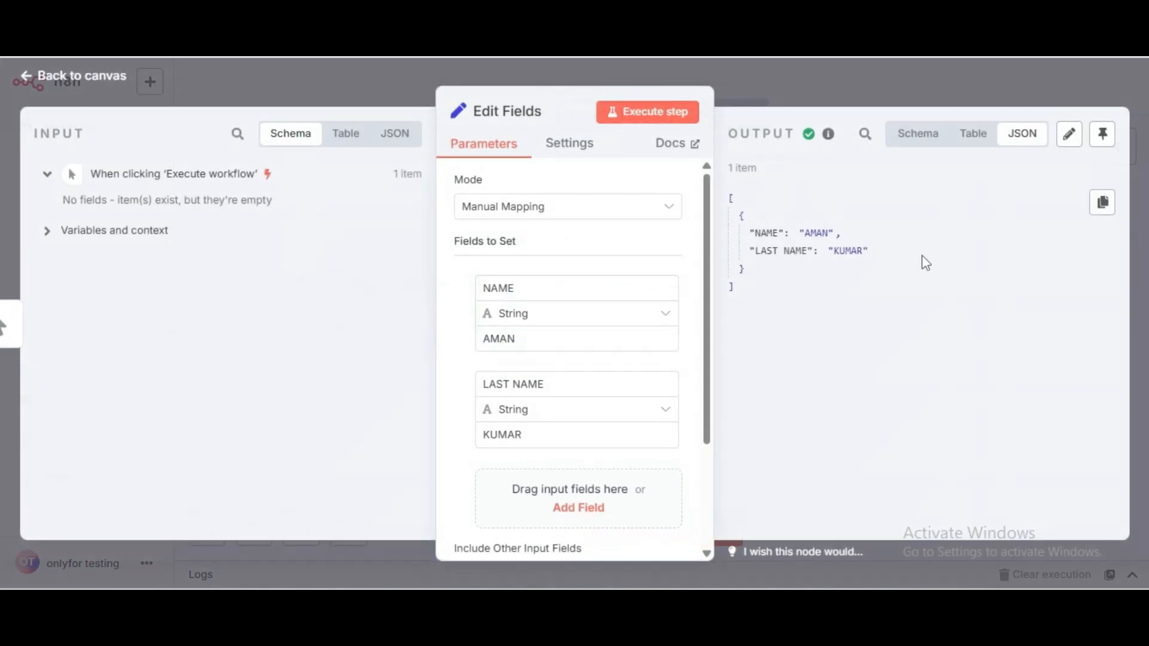
click(799, 63)
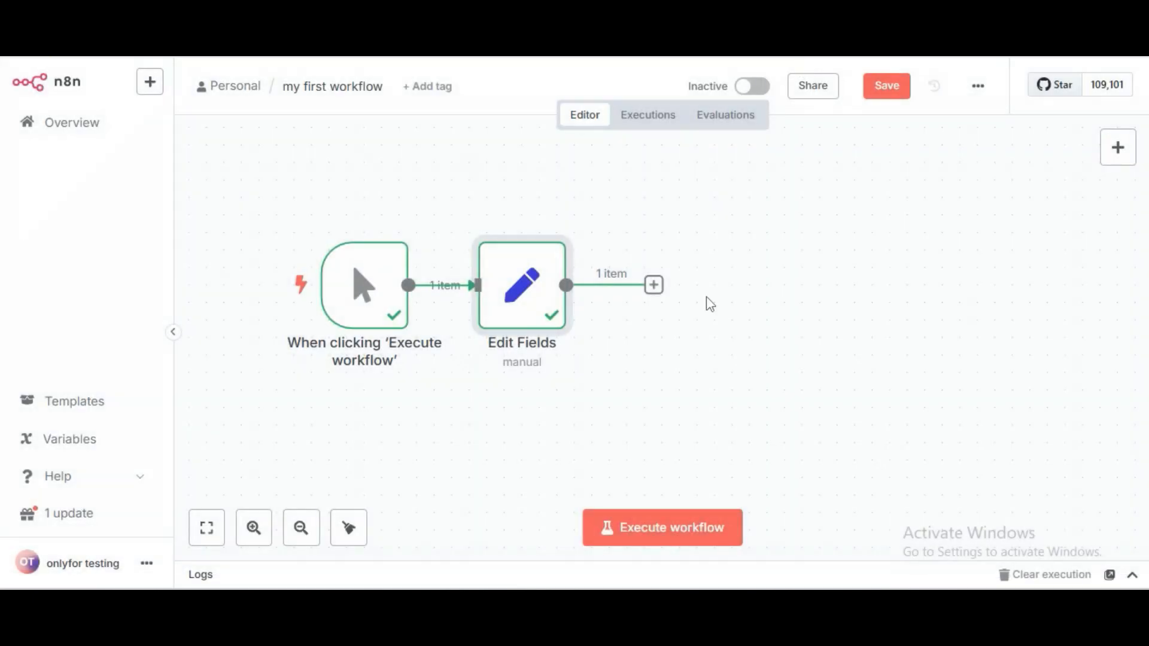
Add an Edit Fields (Set) node, Edit Fields1, after Edit Fields and move it closer
click(654, 292)
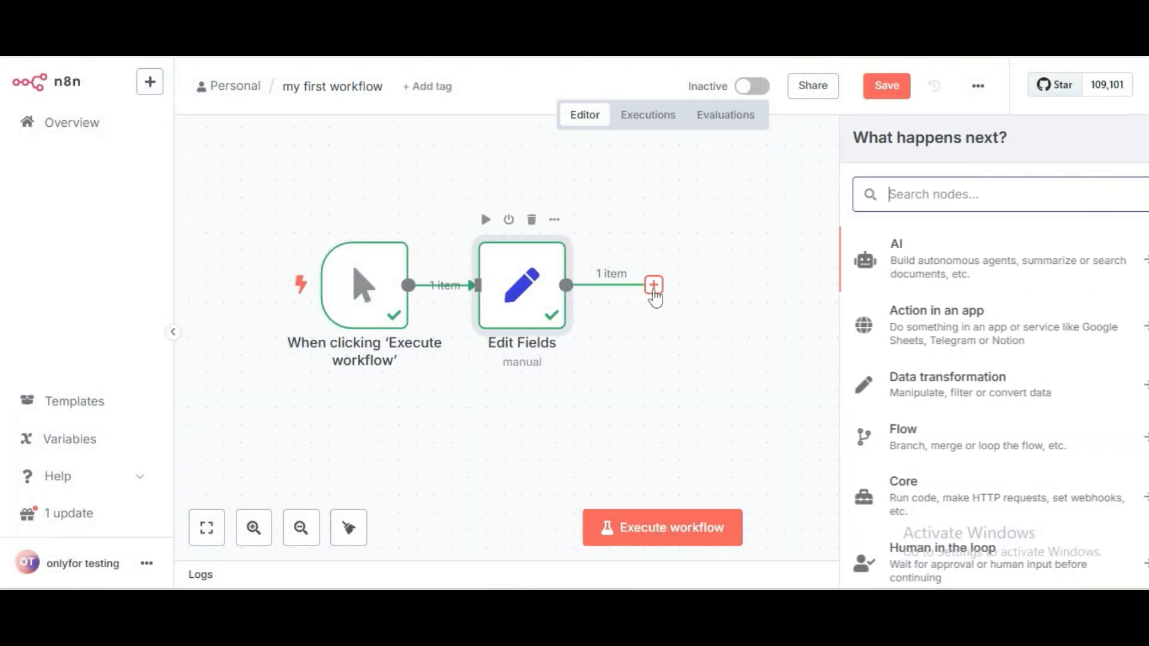
text(EDIT)
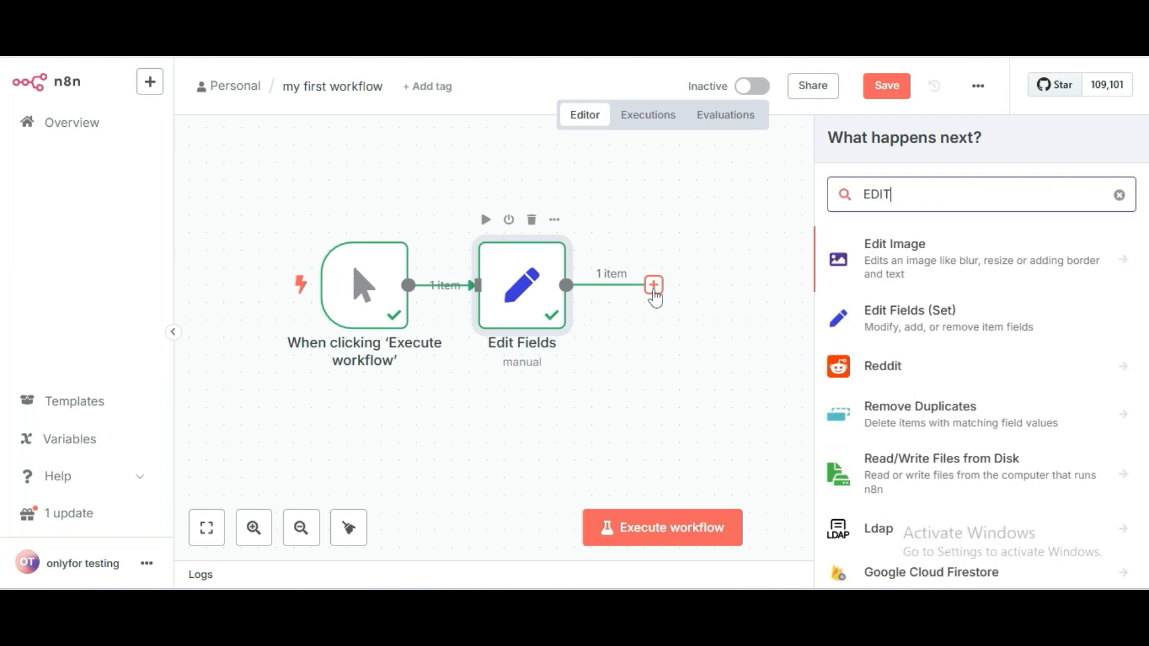
click(900, 332)
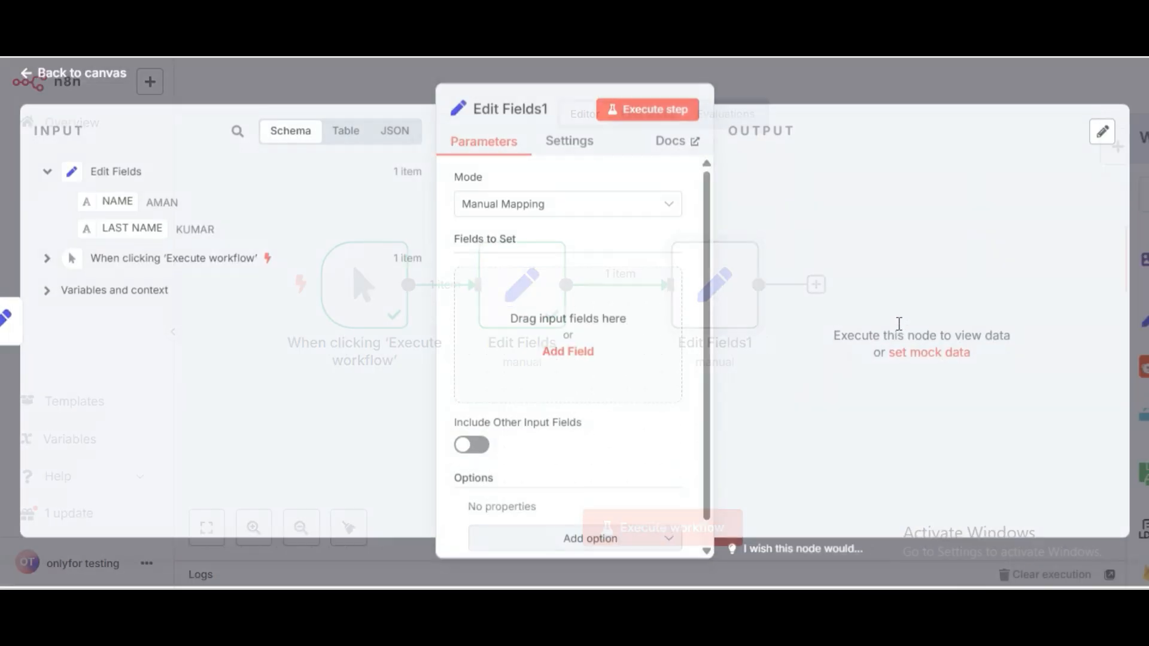
click(821, 86)
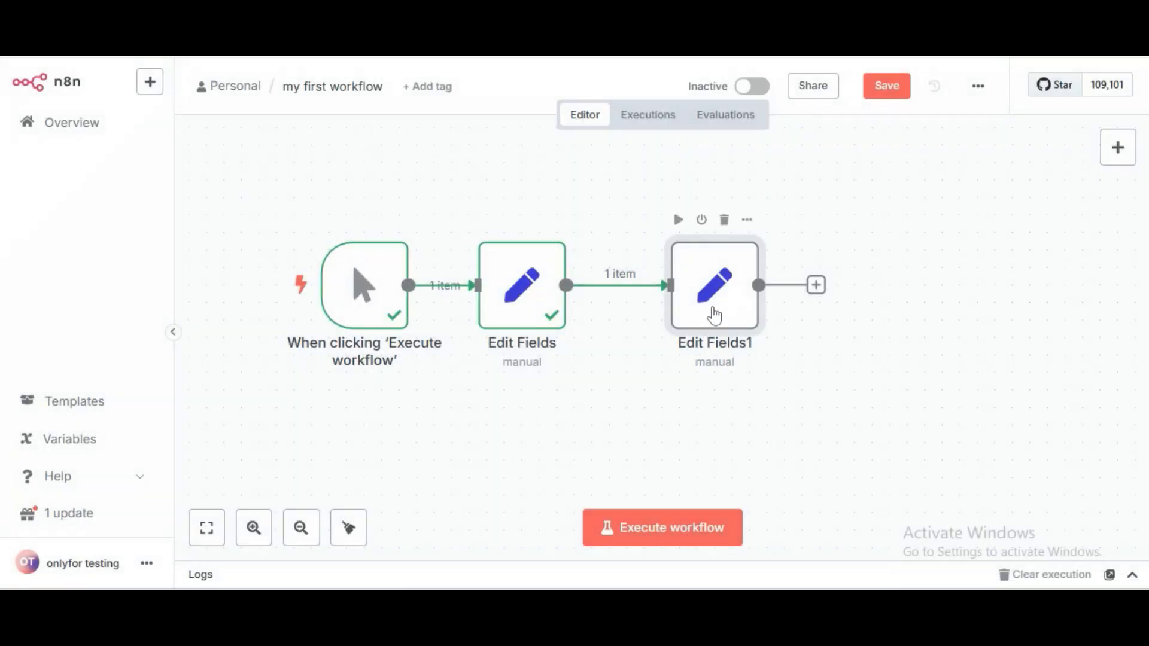
drag(713, 313, 659, 305)
In Edit Fields1, add a new field named FULL NAME
double_click(663, 312)
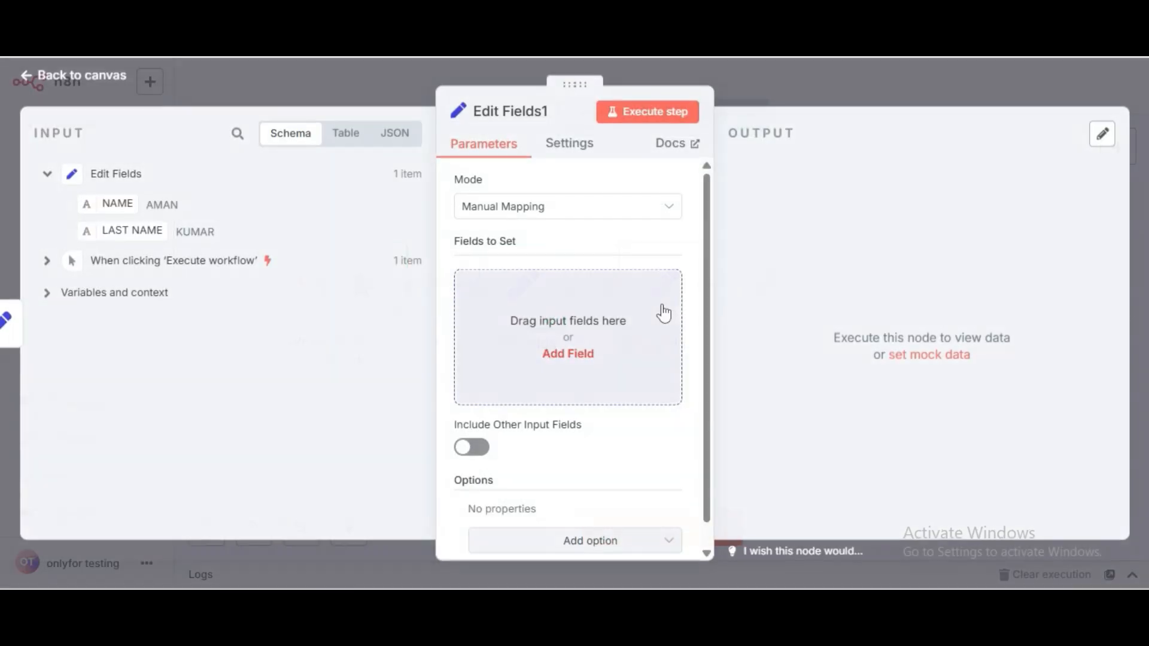
click(565, 328)
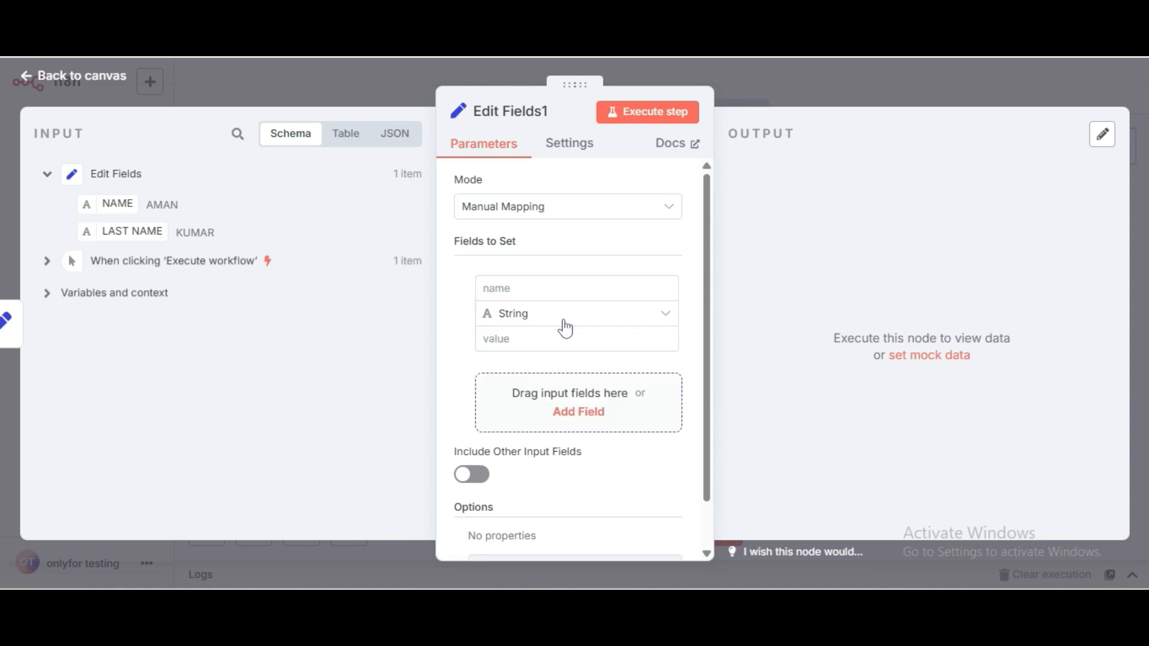
click(537, 287)
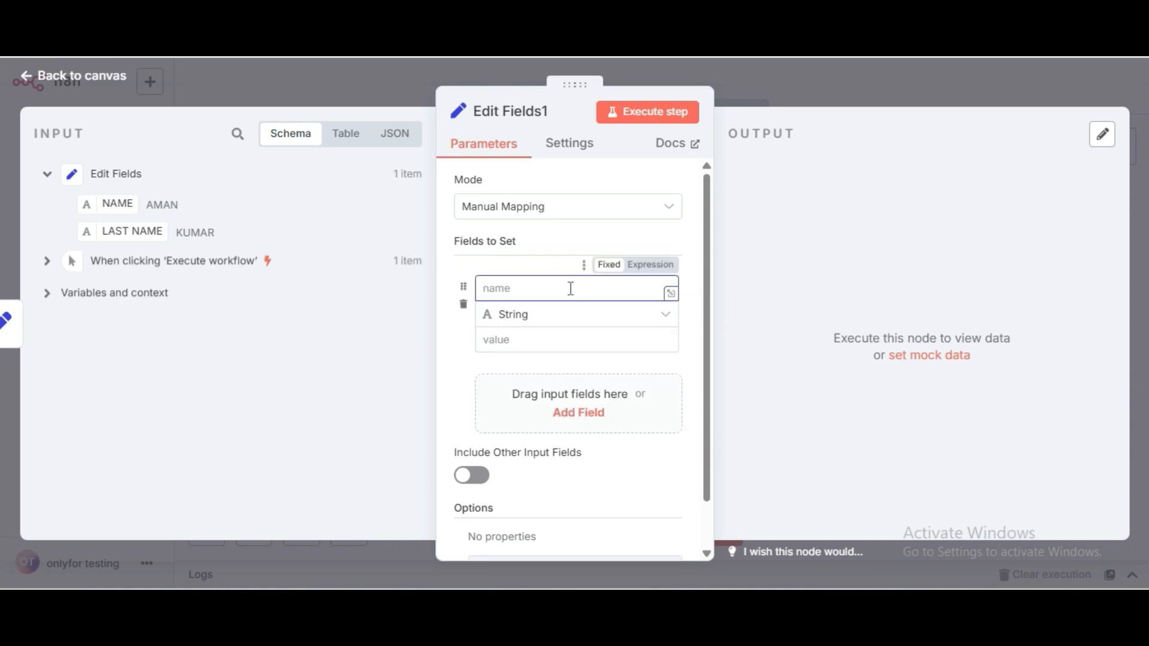
text(FULL NAME)
Map NAME and LAST NAME into FULL NAME's value with a space between, then execute the step
click(525, 340)
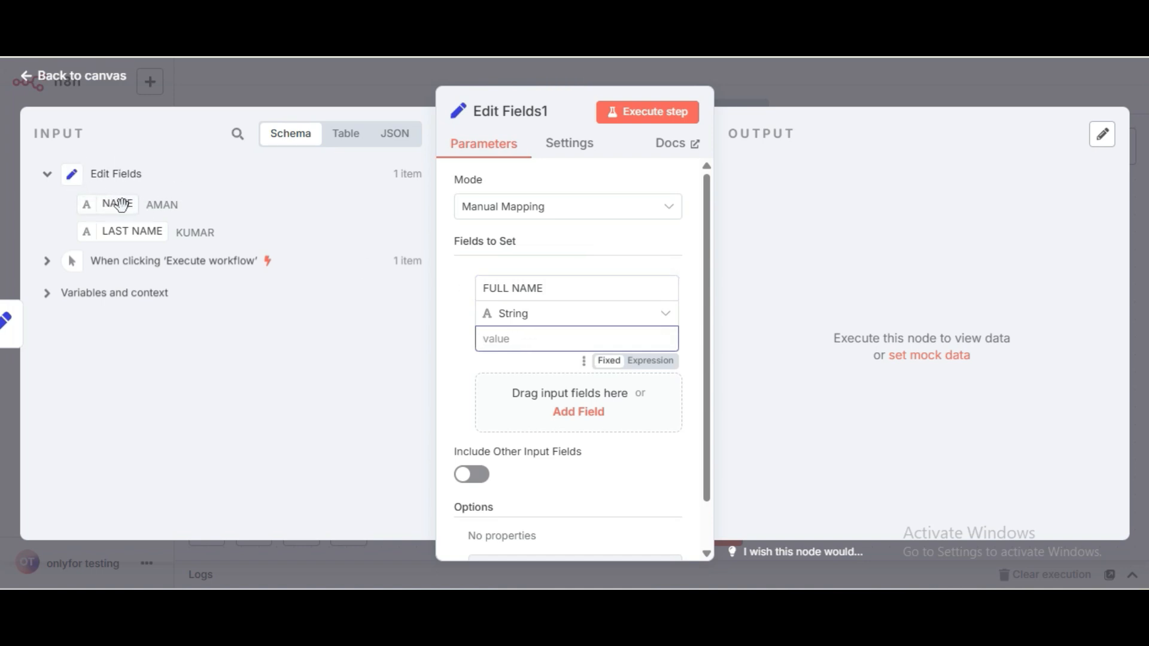
click(122, 204)
drag(122, 205, 488, 343)
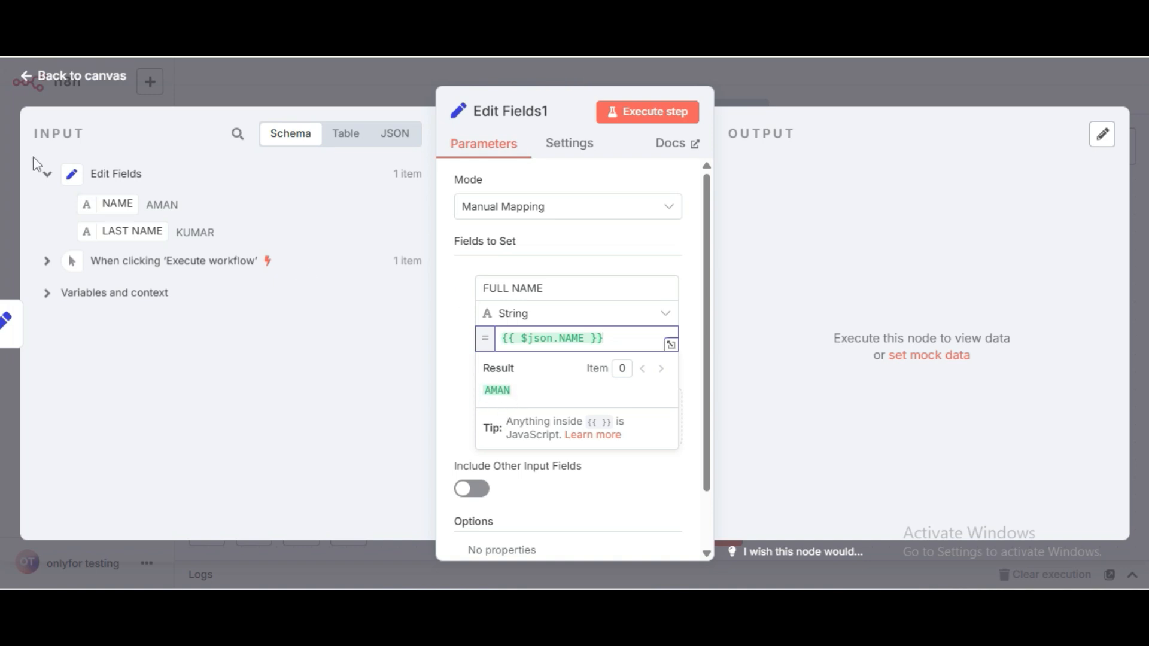
drag(129, 233, 623, 345)
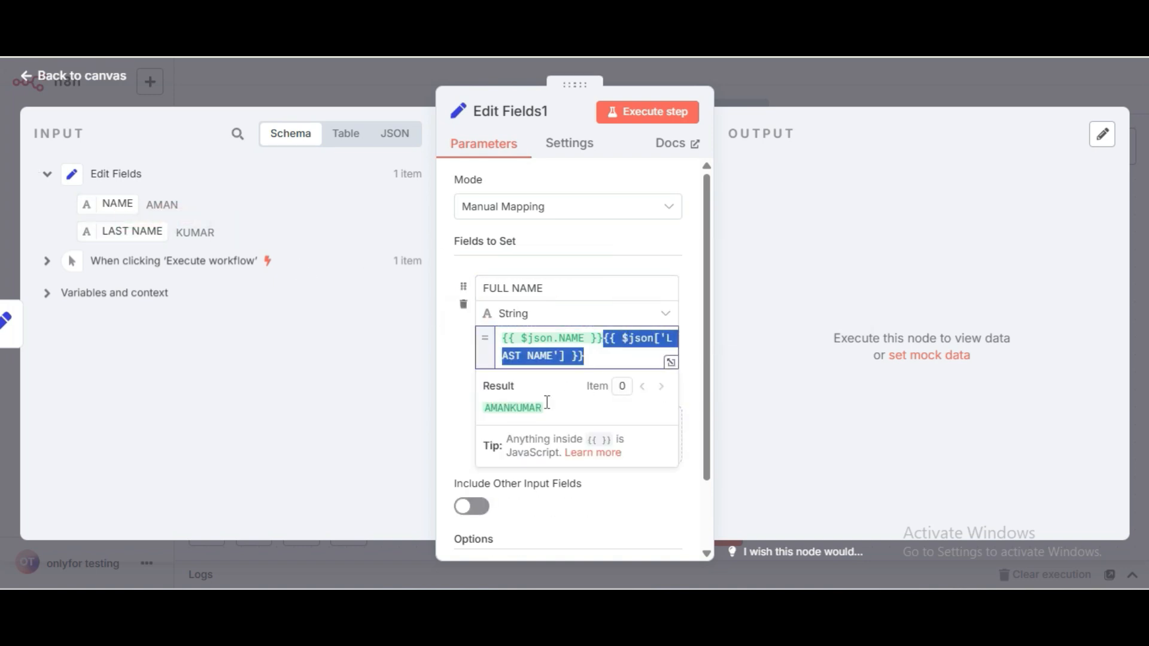
click(603, 341)
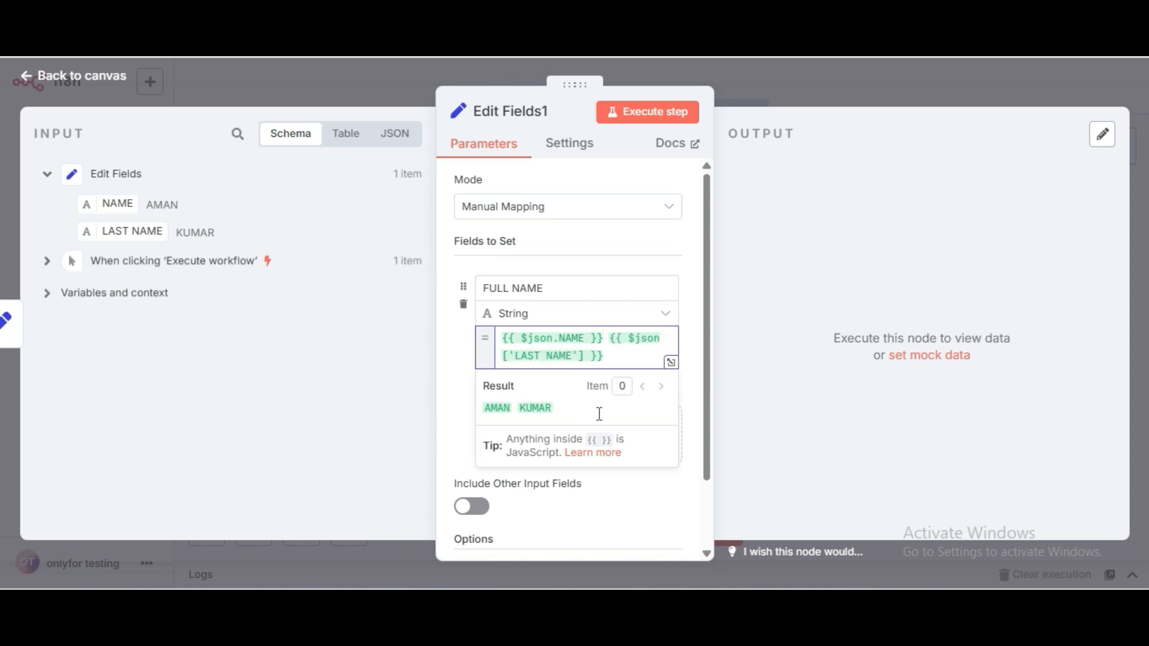
click(639, 116)
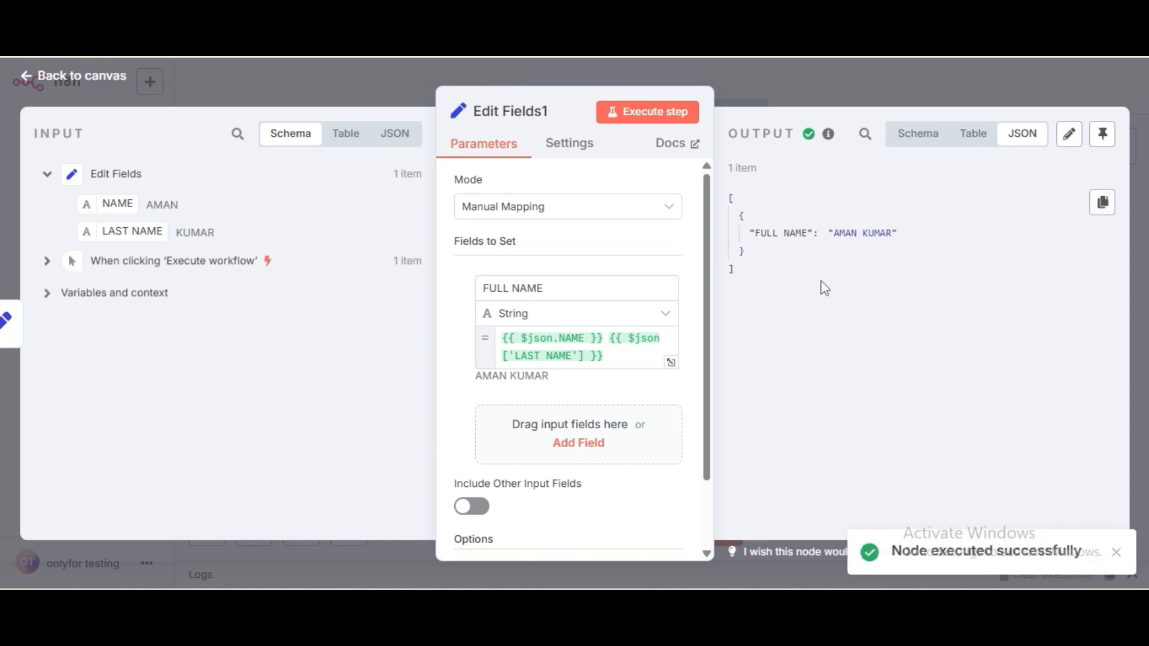
Check Edit Fields1's FULL NAME in Table view, then review Edit Fields and Edit Fields1
click(972, 135)
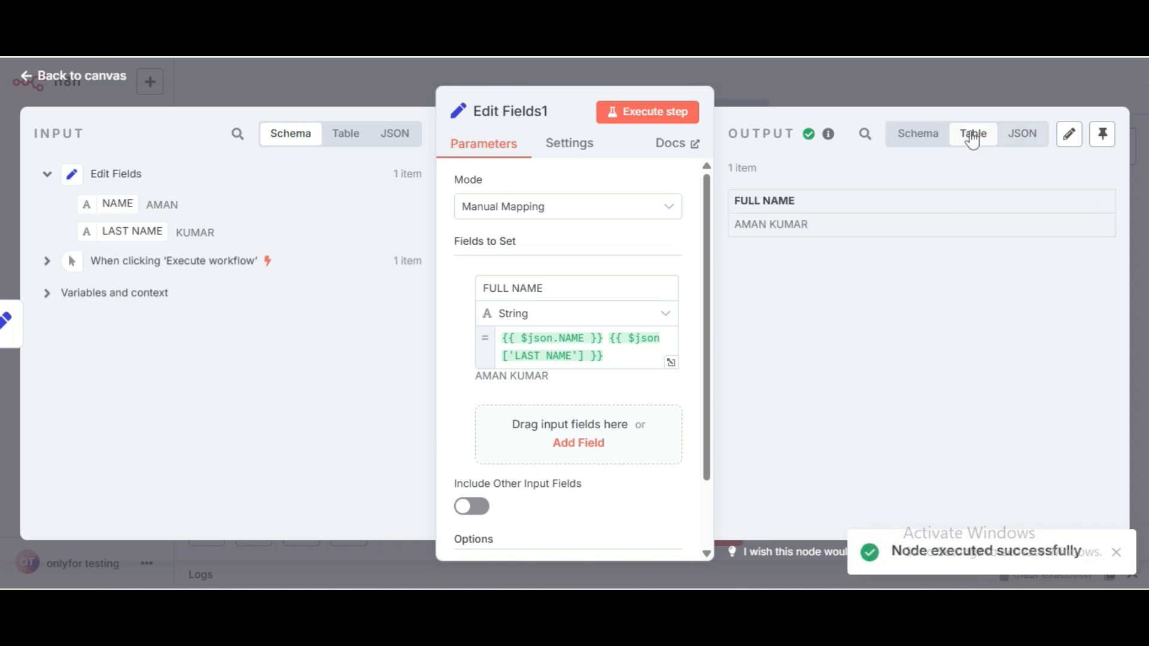
click(762, 90)
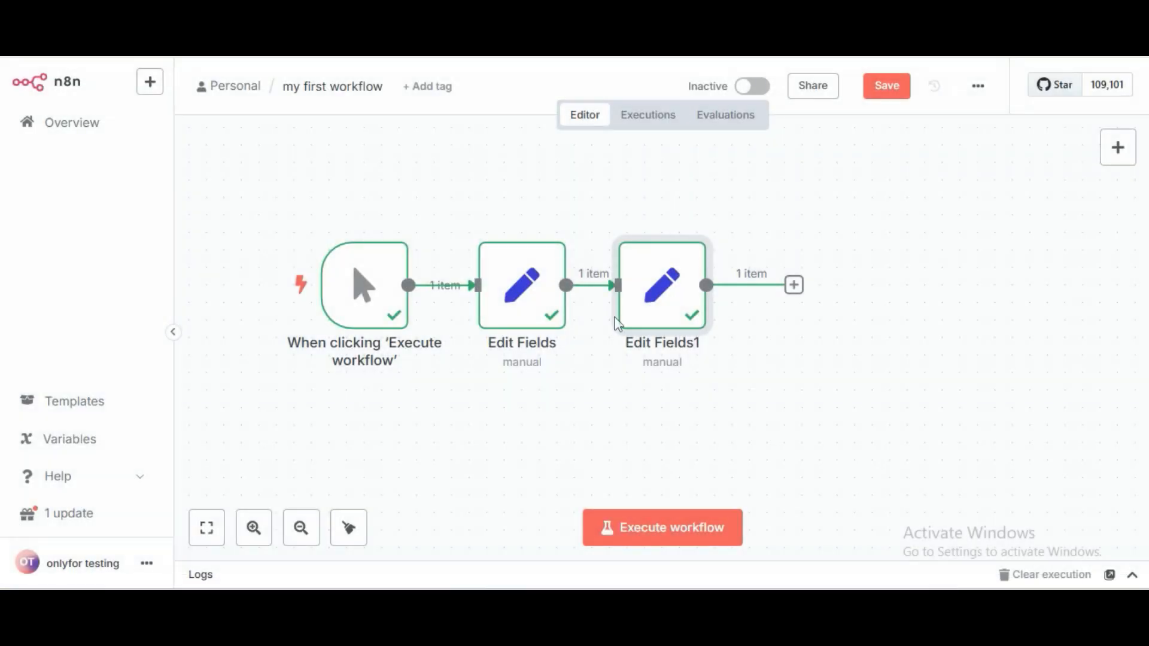
double_click(513, 300)
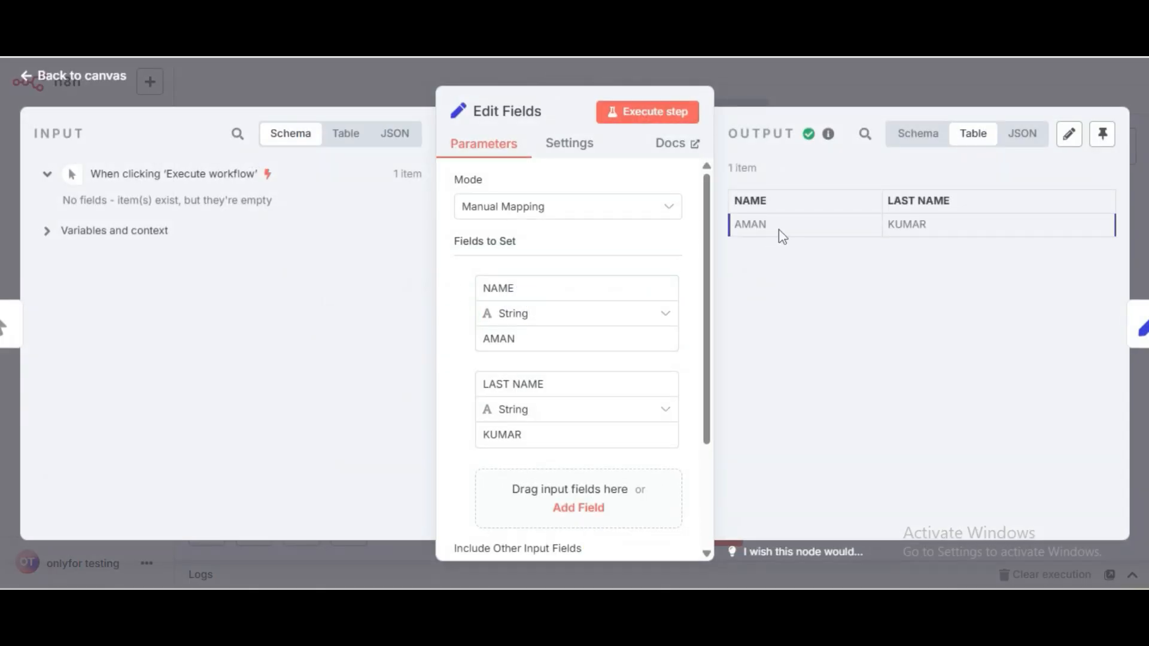
click(870, 78)
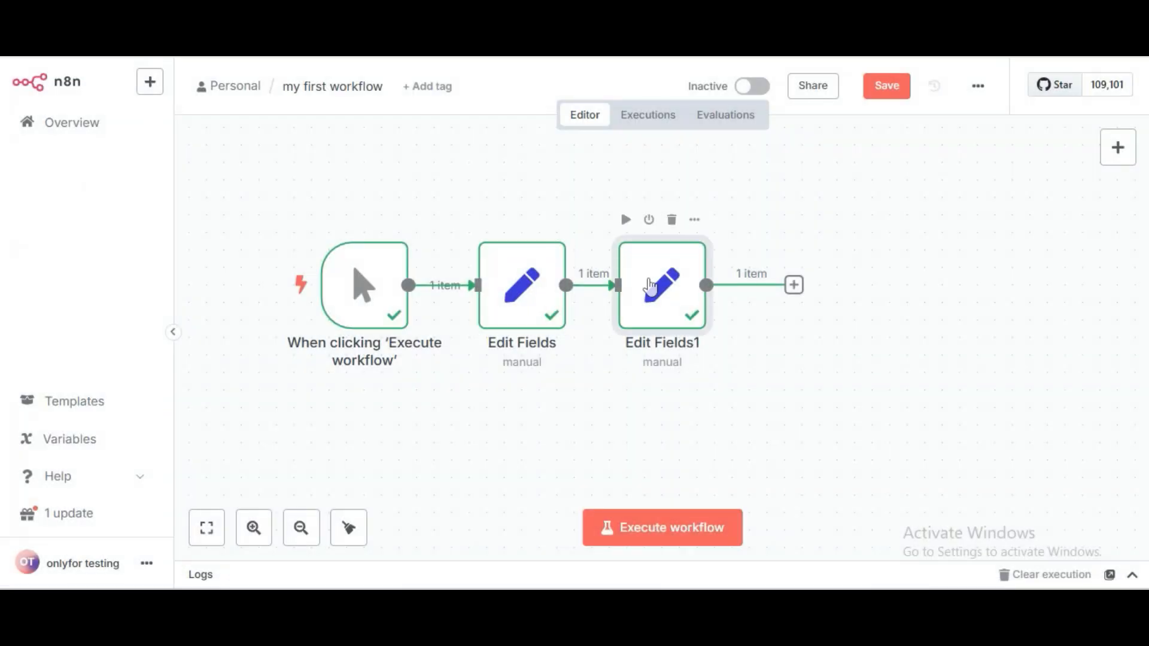
double_click(651, 286)
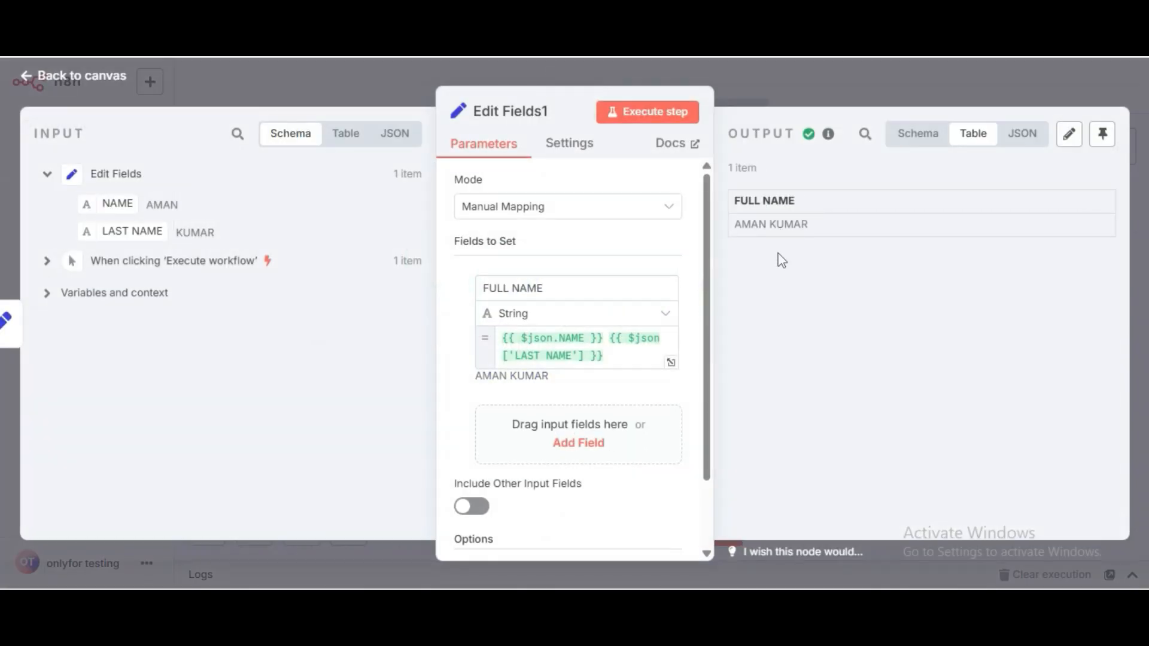
click(756, 91)
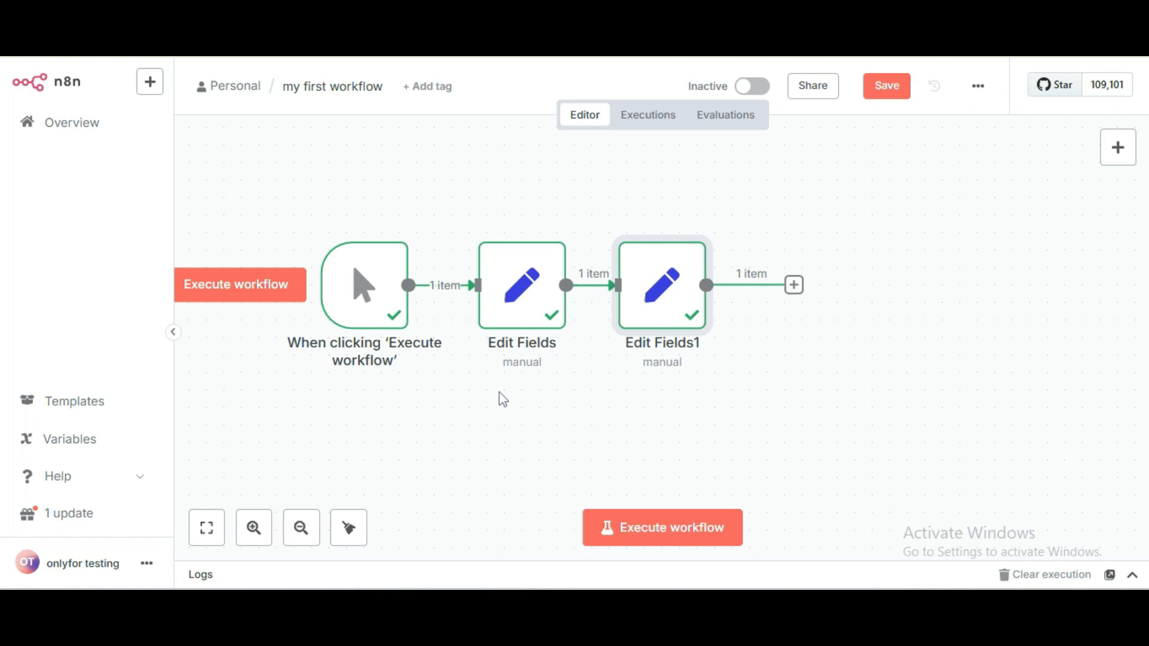
Move Edit Fields up and duplicate it to create Edit Fields2
drag(534, 286, 534, 216)
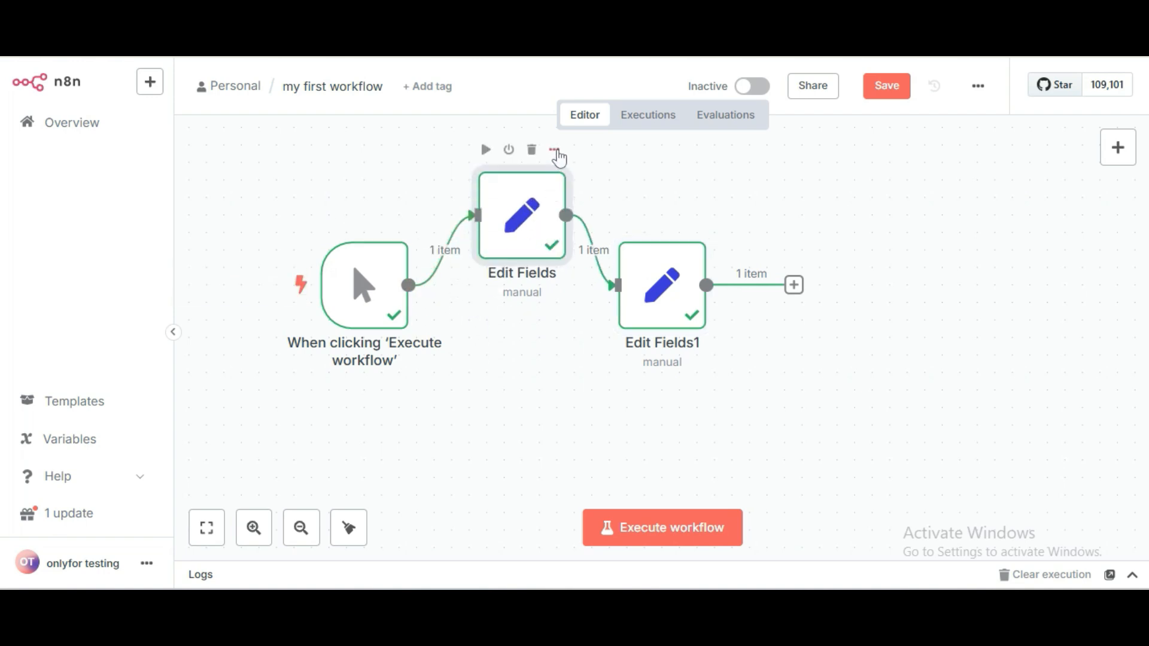
click(555, 150)
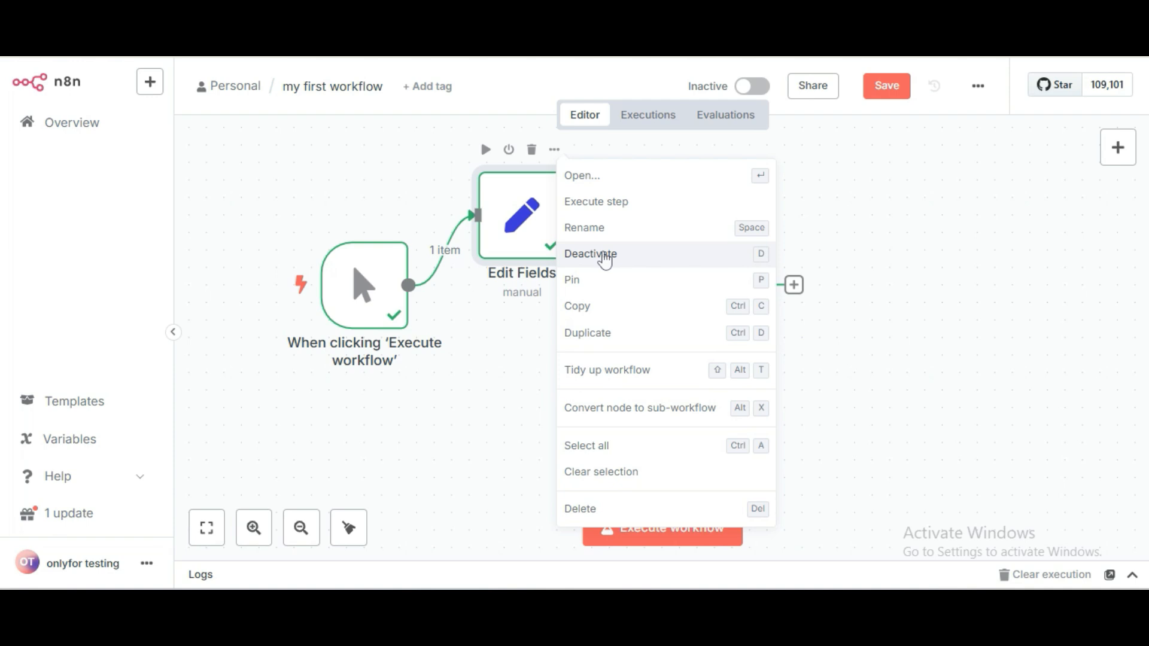
click(593, 317)
key(ctrl+v)
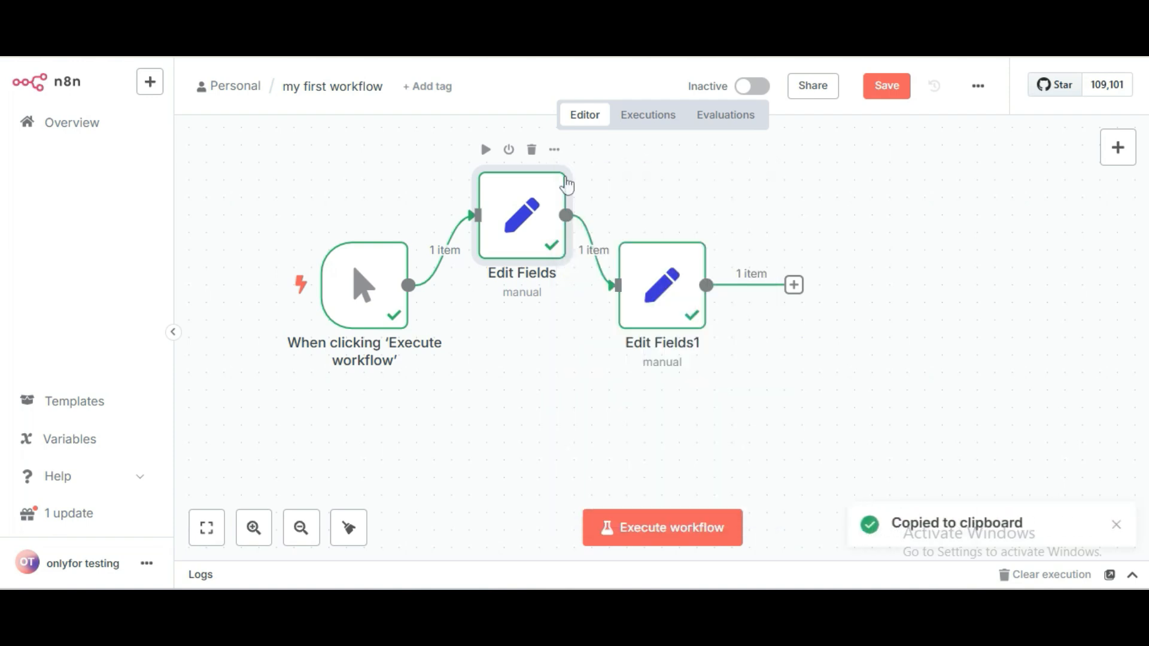
click(556, 157)
click(607, 339)
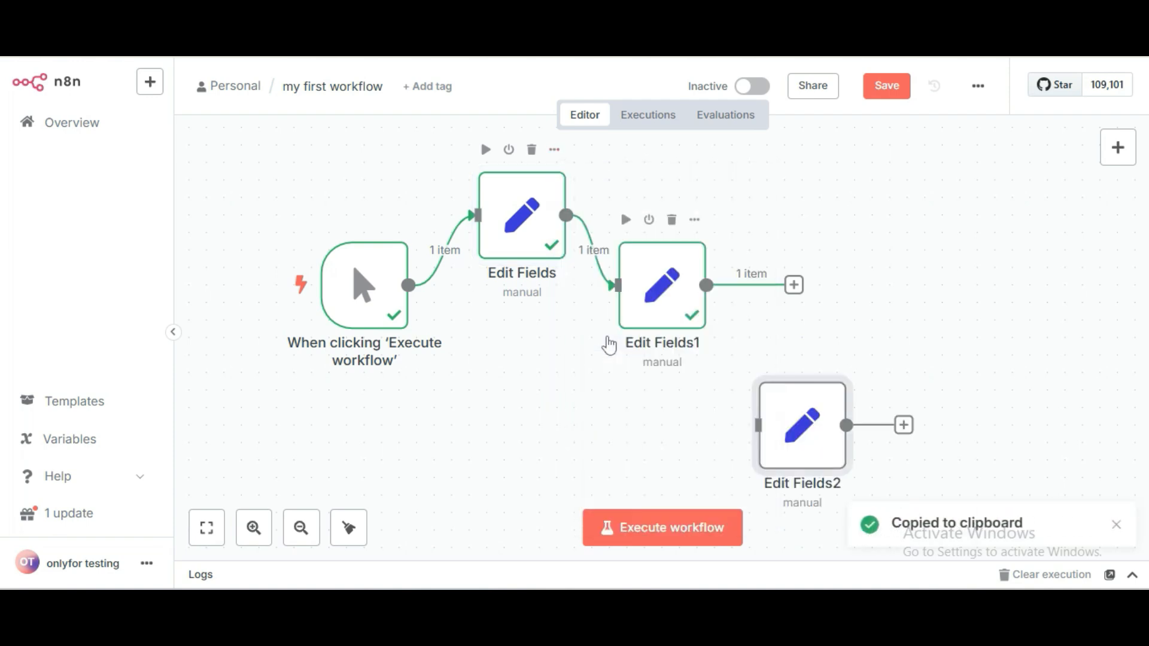
Place Edit Fields2 below the trigger and connect the trigger's output to it
drag(796, 419, 499, 383)
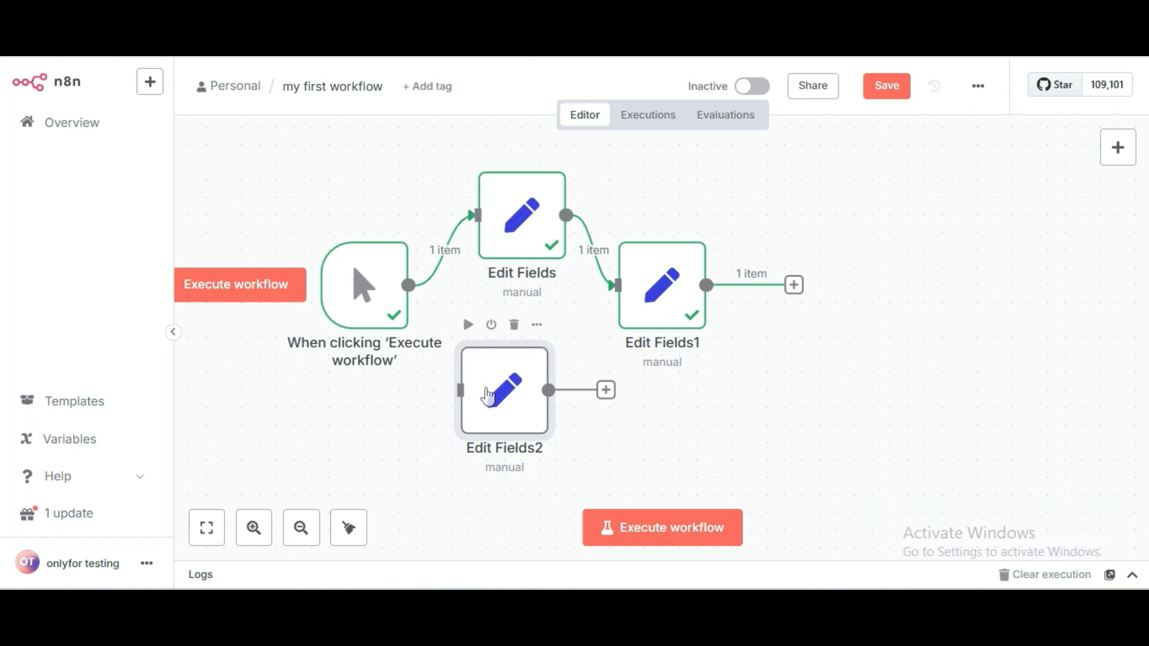
drag(411, 286, 435, 401)
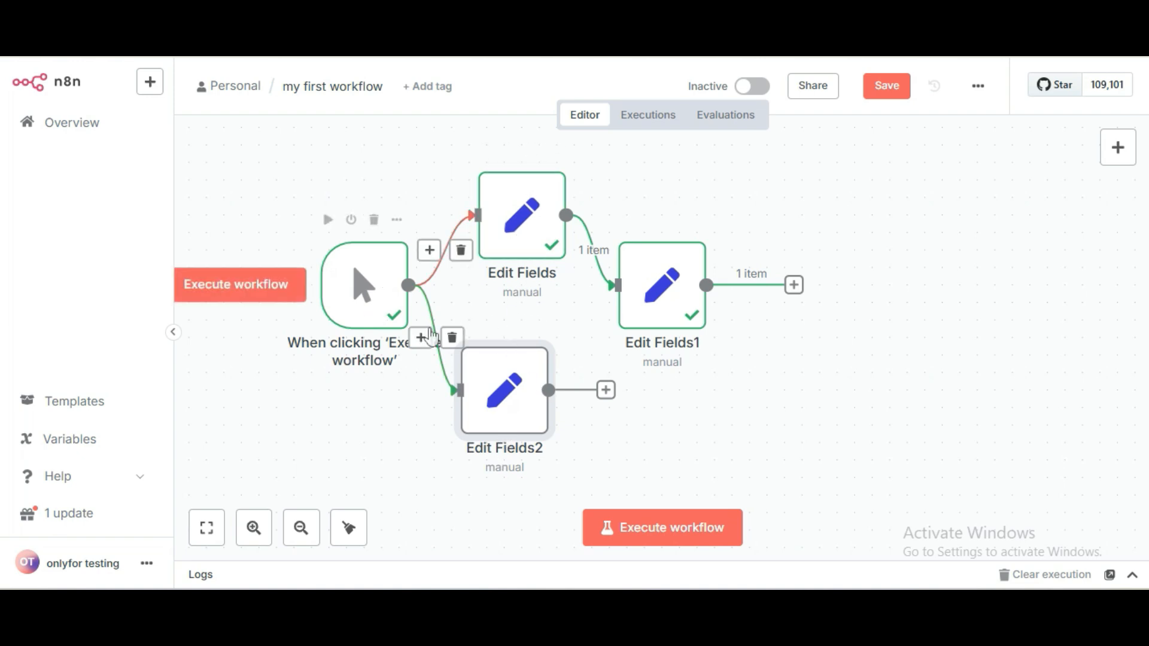
drag(386, 293, 340, 292)
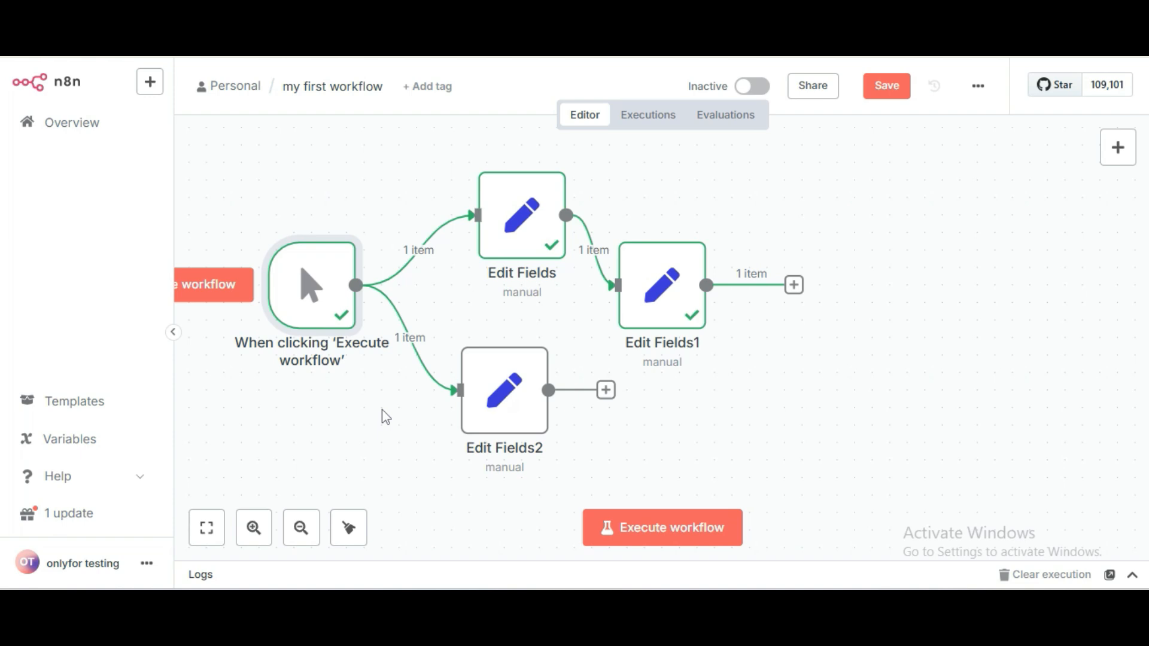
Execute the workflow from the manual trigger, then select Edit Fields2
click(274, 220)
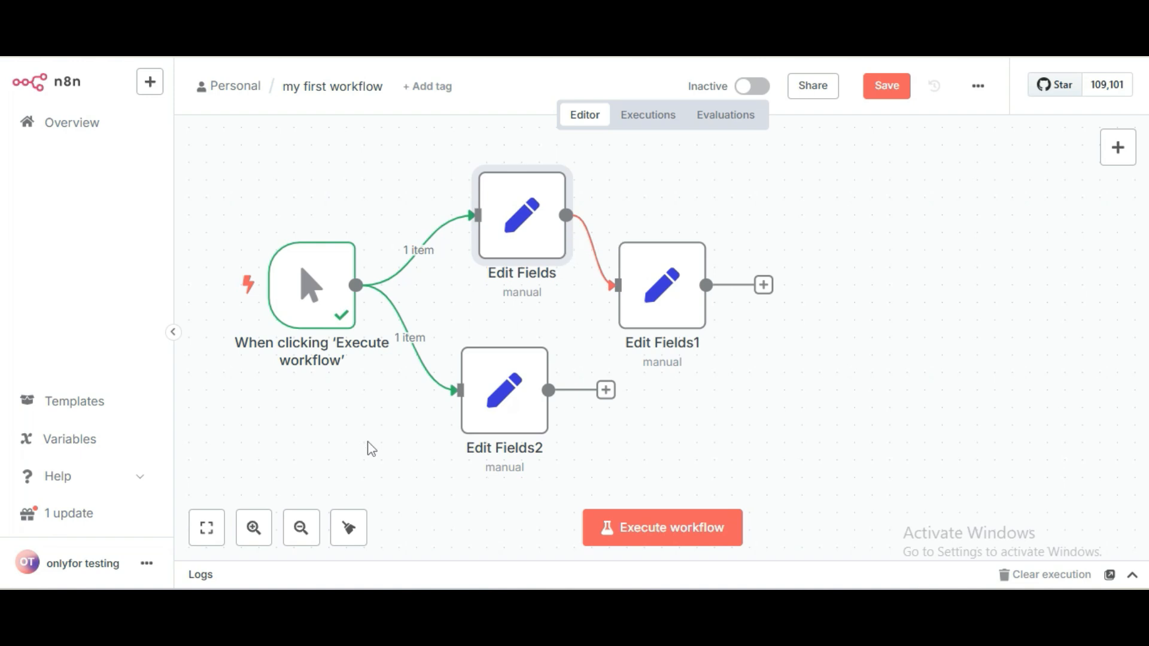
click(529, 382)
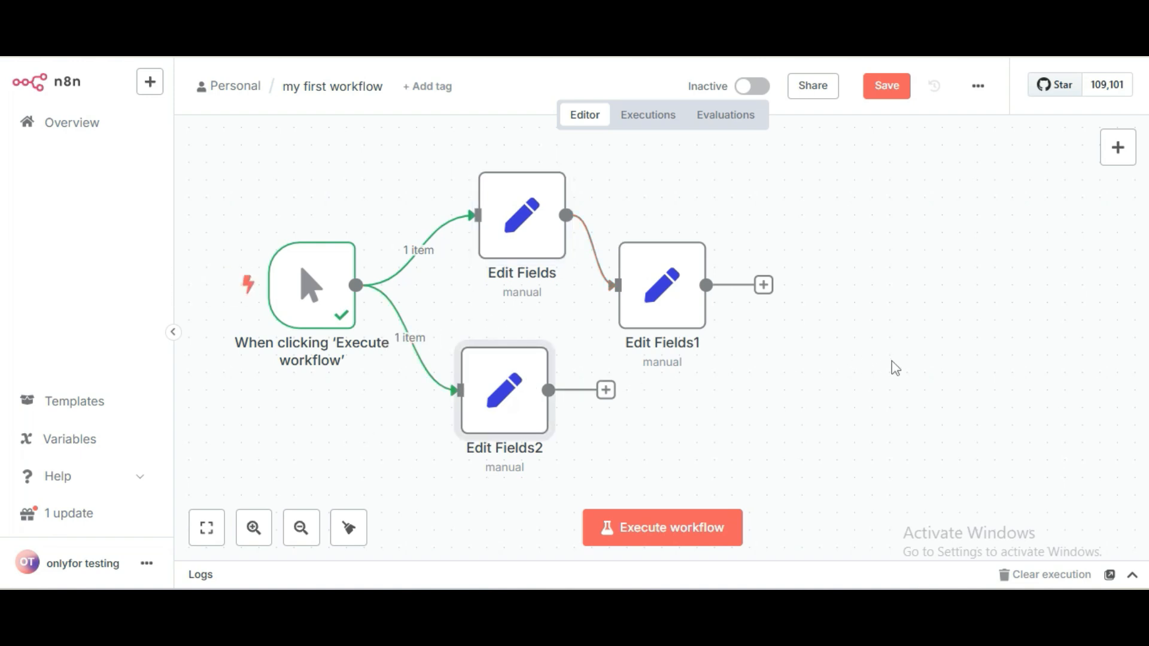